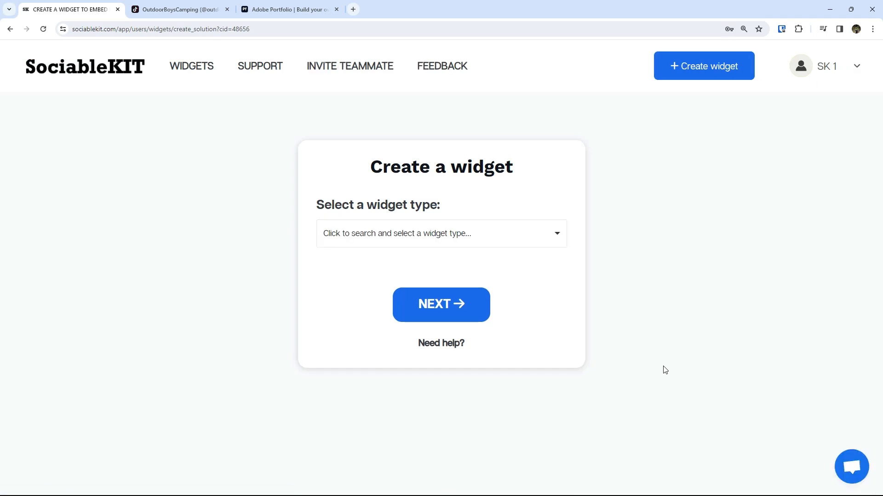
# Step: Search the widget types for TikTok and choose TikTok Profile for the new widget
pyautogui.click(387, 237)
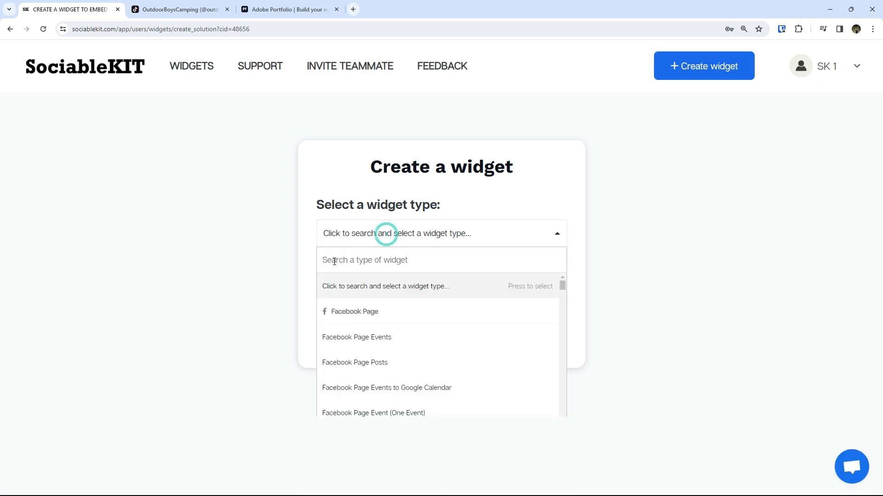
pyautogui.write('tiktpk')
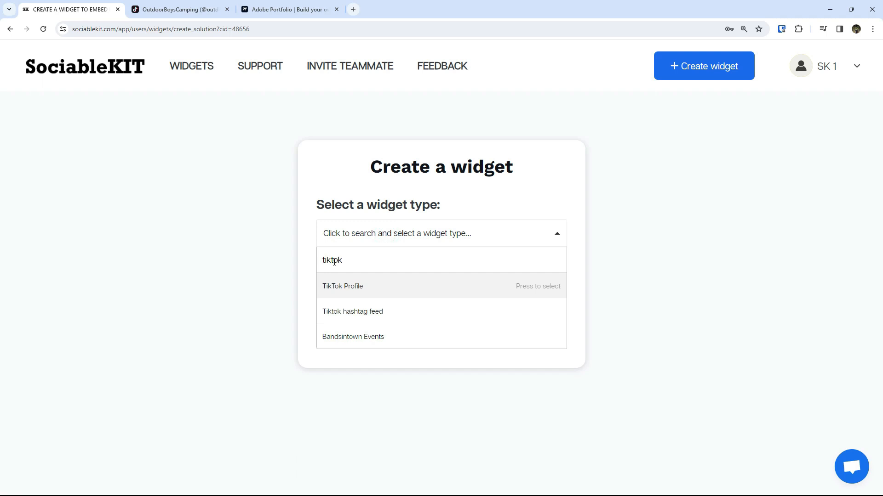
pyautogui.click(377, 290)
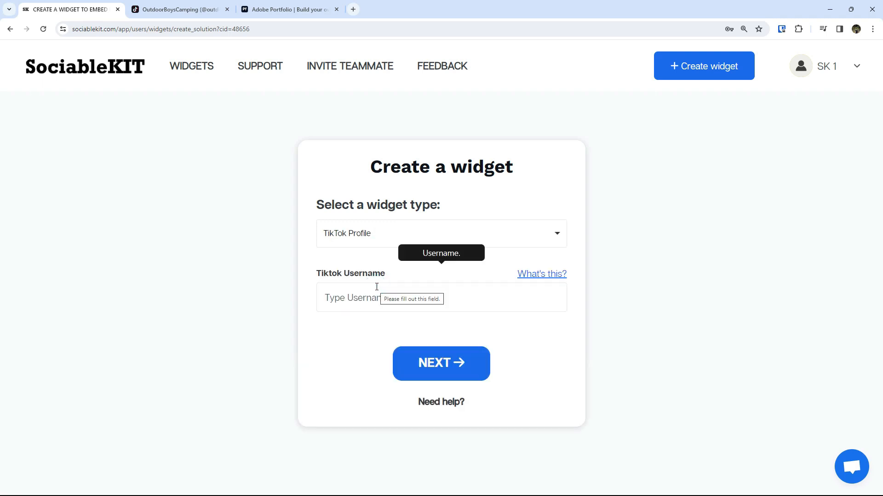
# Step: Copy the address of the outdoorboyscamping TikTok profile, paste it as the widget's TikTok username and continue to the customization page
pyautogui.click(179, 9)
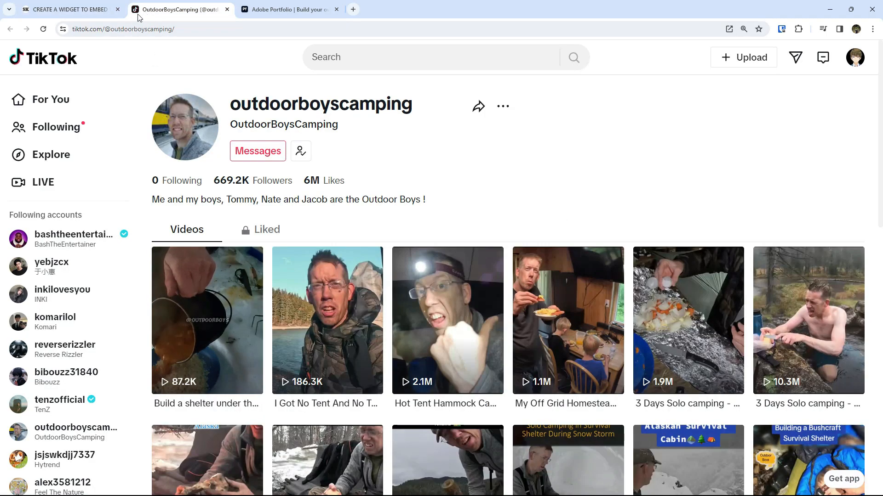
pyautogui.click(105, 32)
pyautogui.rightClick(105, 31)
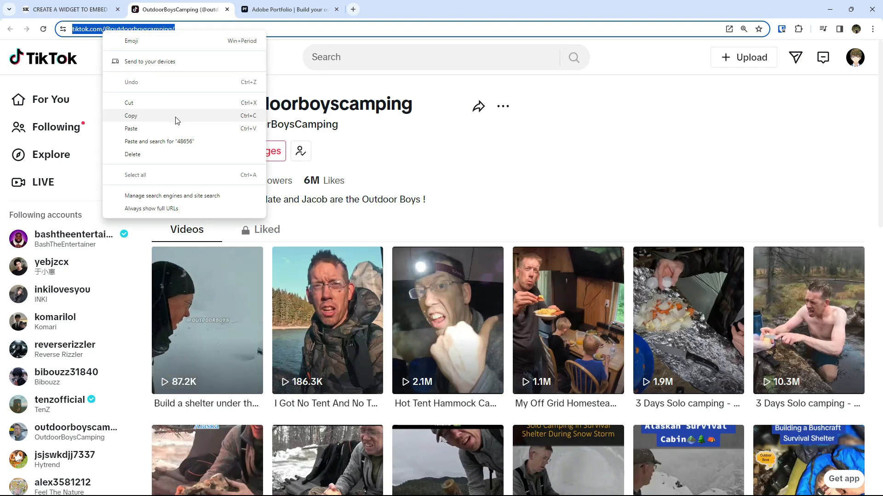
pyautogui.click(138, 115)
pyautogui.click(42, 13)
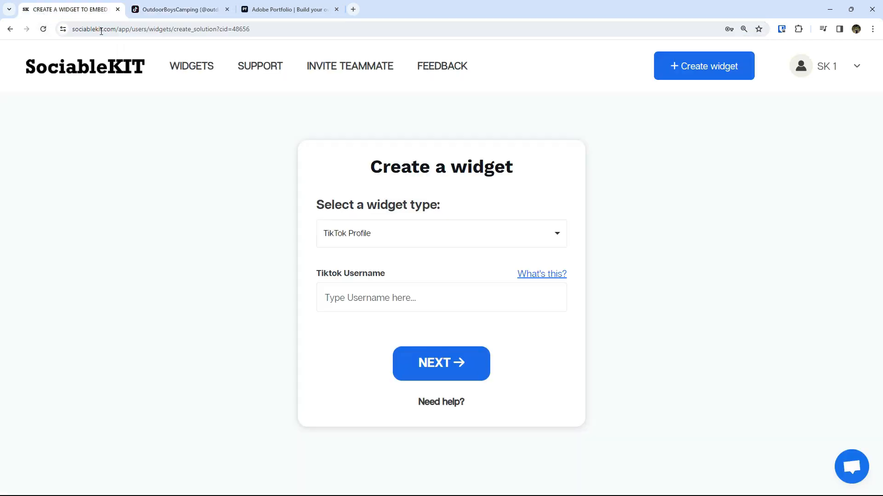
pyautogui.rightClick(356, 299)
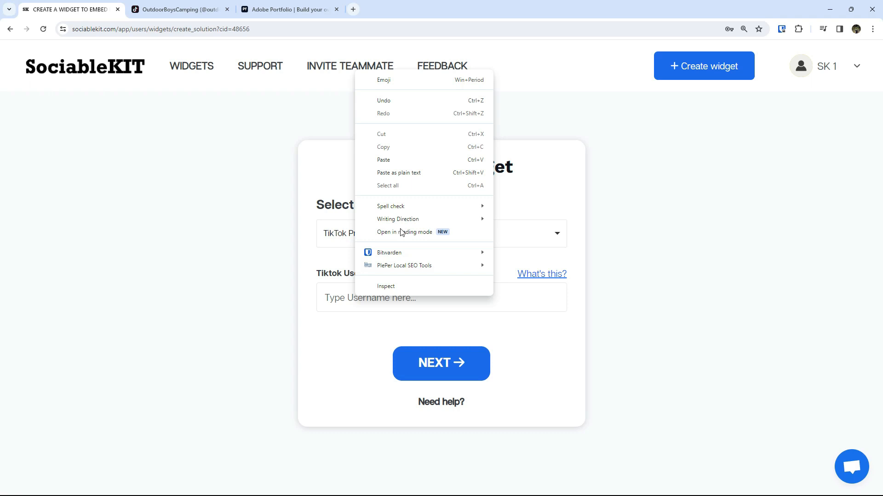
pyautogui.click(412, 161)
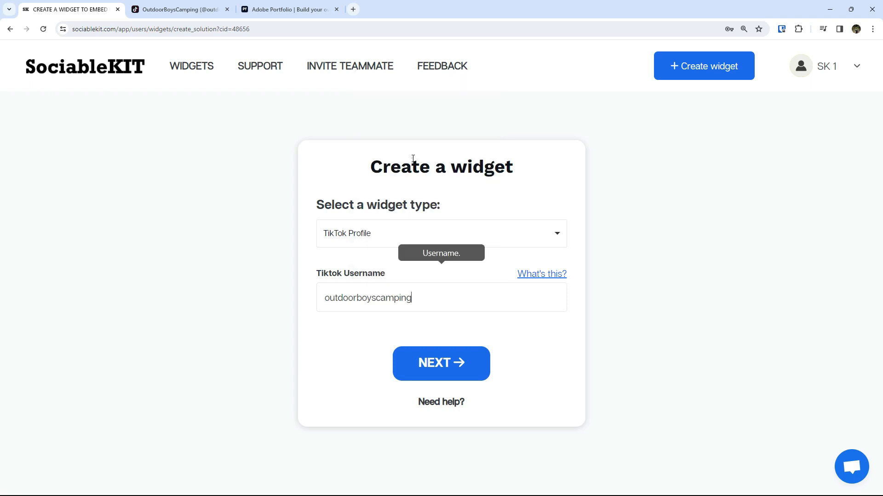
pyautogui.click(443, 370)
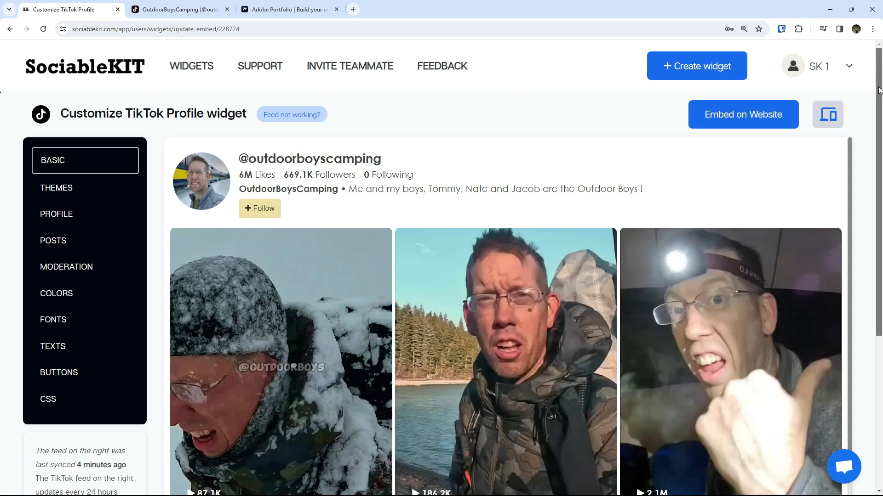
# Step: Change the widget's color theme to Maayos Theme and accept the change
pyautogui.scroll(-5, 864, 207)
pyautogui.moveTo(878, 240); pyautogui.dragTo(880, 92)
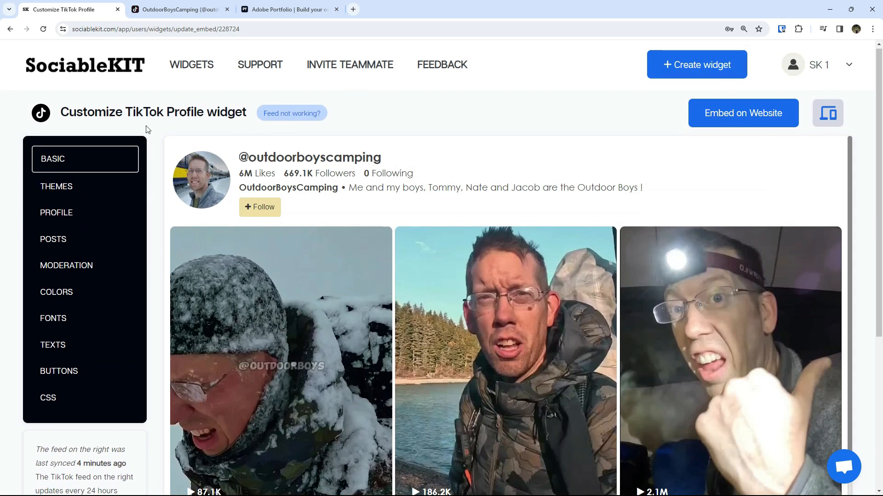
pyautogui.click(65, 149)
pyautogui.click(70, 185)
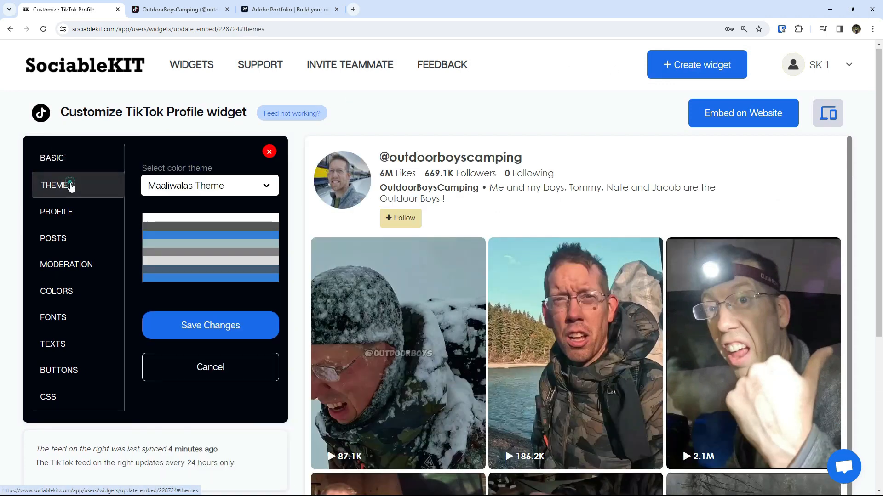
pyautogui.click(210, 187)
pyautogui.click(203, 213)
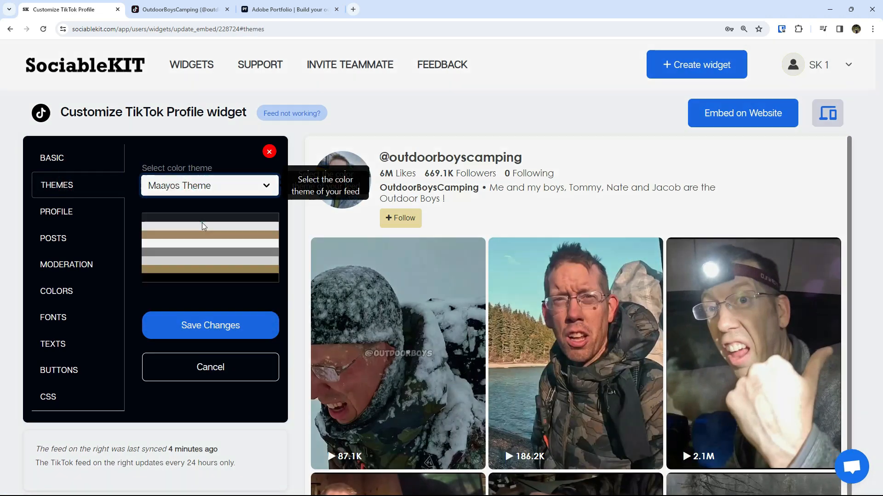
pyautogui.click(511, 125)
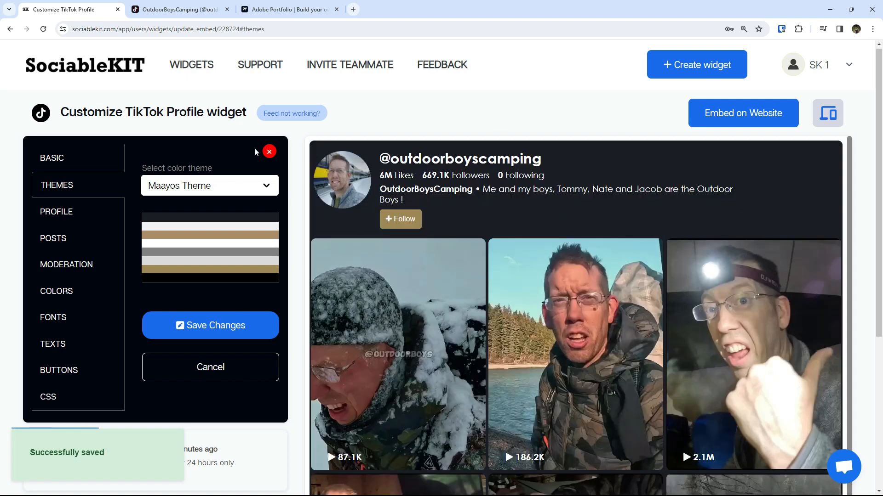
# Step: Change the widget's color theme to Maaliwalas Theme and accept the change
pyautogui.click(177, 183)
pyautogui.click(174, 214)
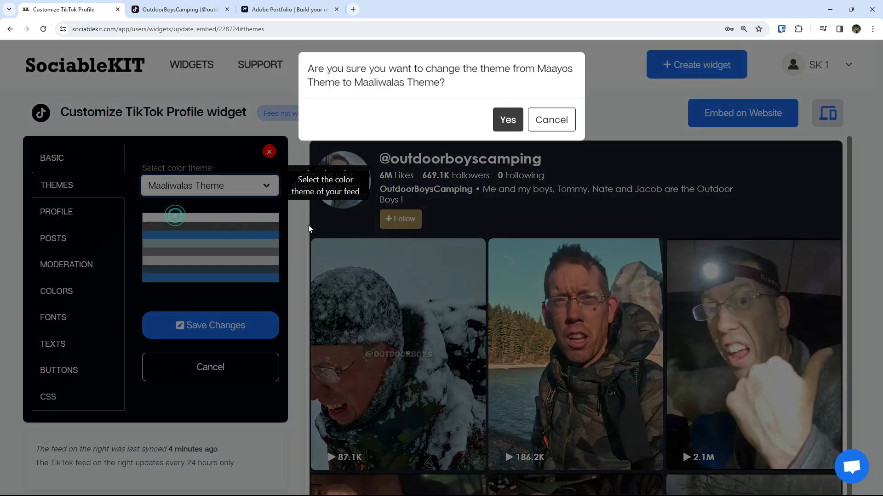
pyautogui.click(507, 119)
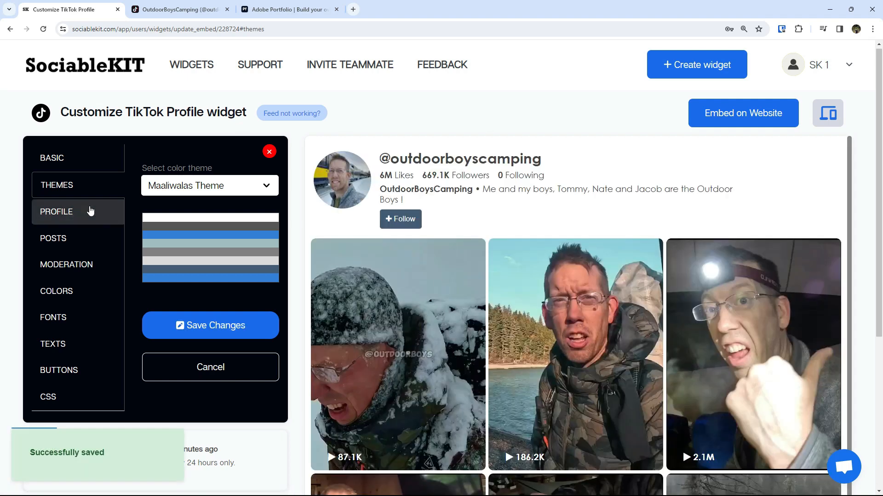
# Step: Set the layout of the widget's posts to Carousel and save the changes
pyautogui.click(89, 208)
pyautogui.click(80, 239)
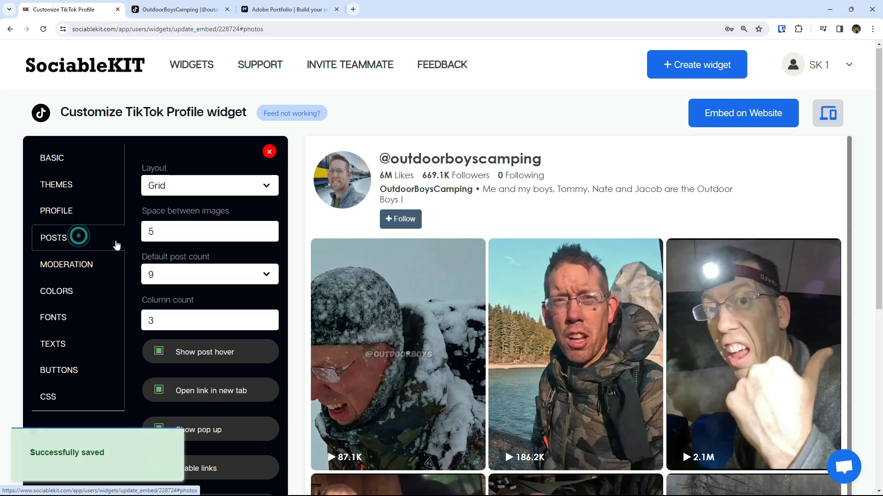
pyautogui.click(203, 186)
pyautogui.click(194, 226)
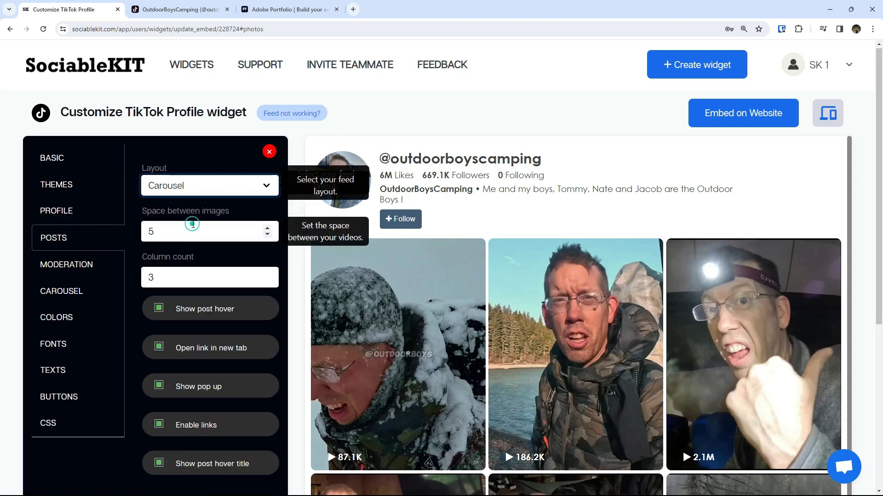
pyautogui.scroll(-3, 505, 326)
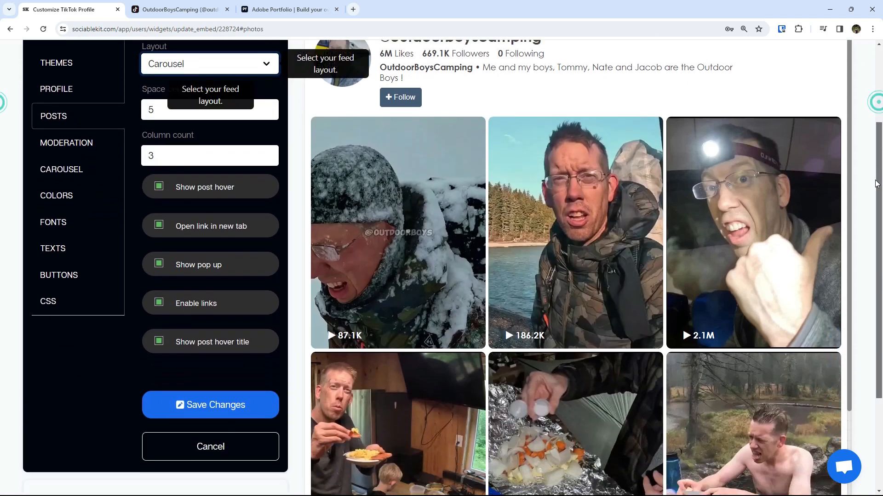
pyautogui.click(205, 391)
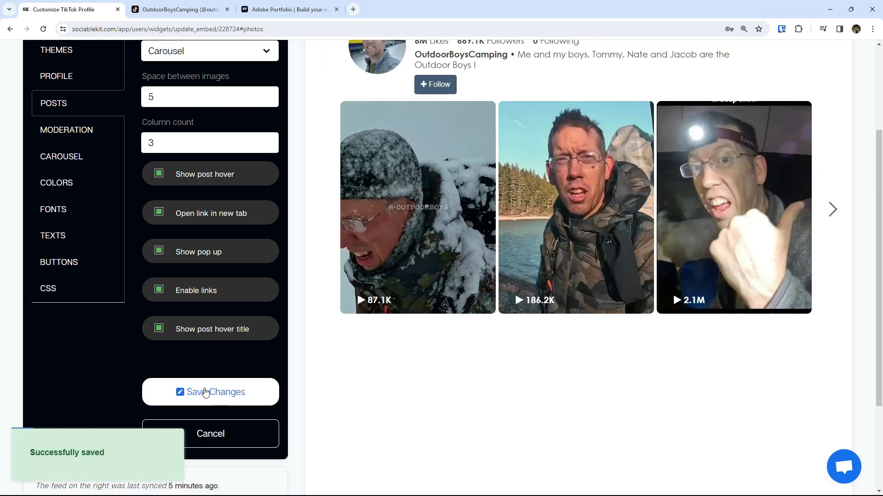
# Step: Page forward and back through the videos in the widget preview to examine the carousel layout
pyautogui.scroll(2, 828, 276)
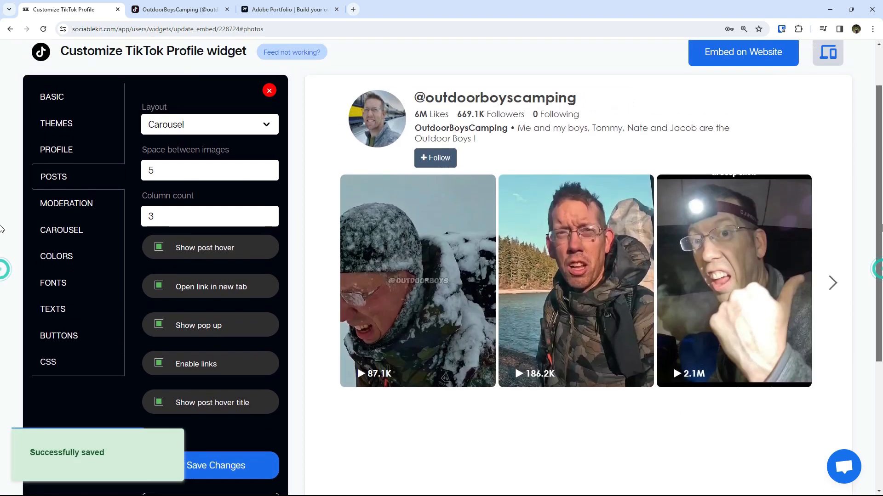
pyautogui.click(832, 283)
pyautogui.click(833, 286)
pyautogui.click(833, 285)
pyautogui.click(832, 285)
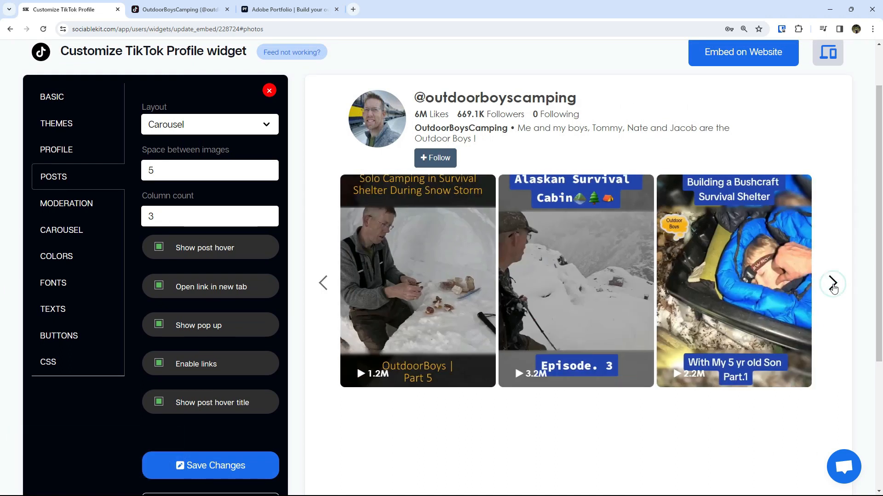
pyautogui.click(832, 285)
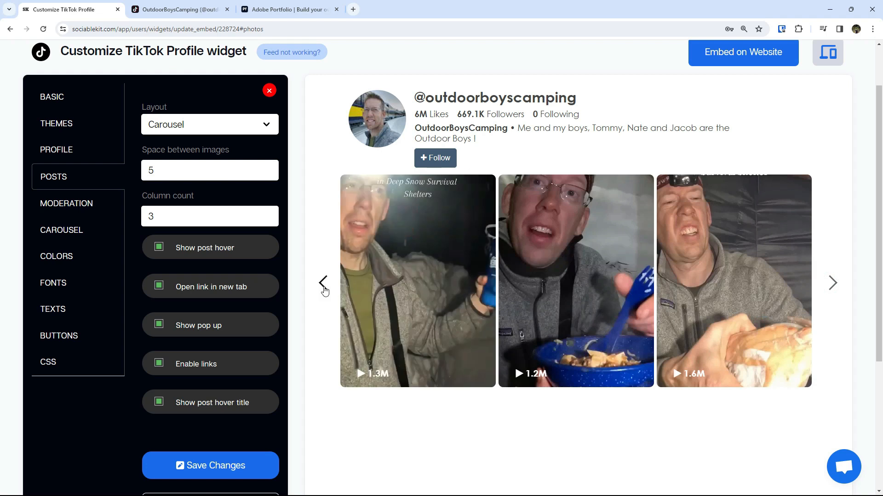
pyautogui.click(324, 286)
pyautogui.click(323, 286)
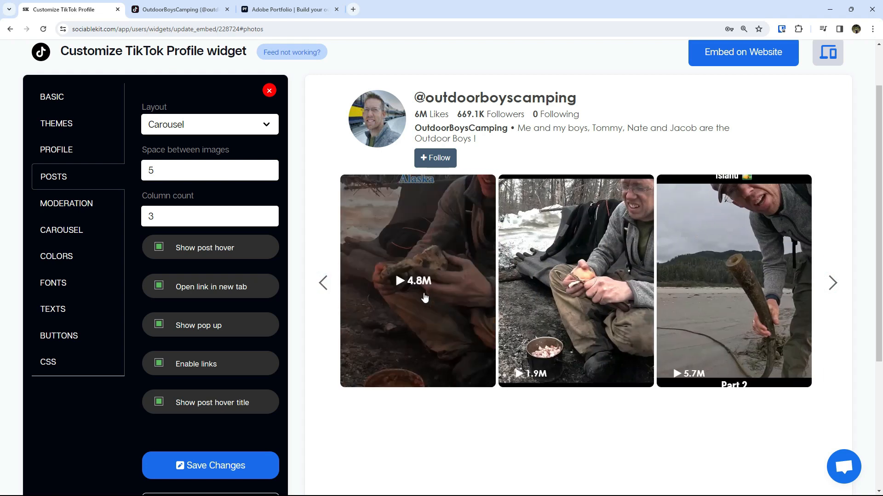
# Step: Set the layout of the widget's posts to Grid and save the changes
pyautogui.scroll(-1, 252, 186)
pyautogui.click(193, 115)
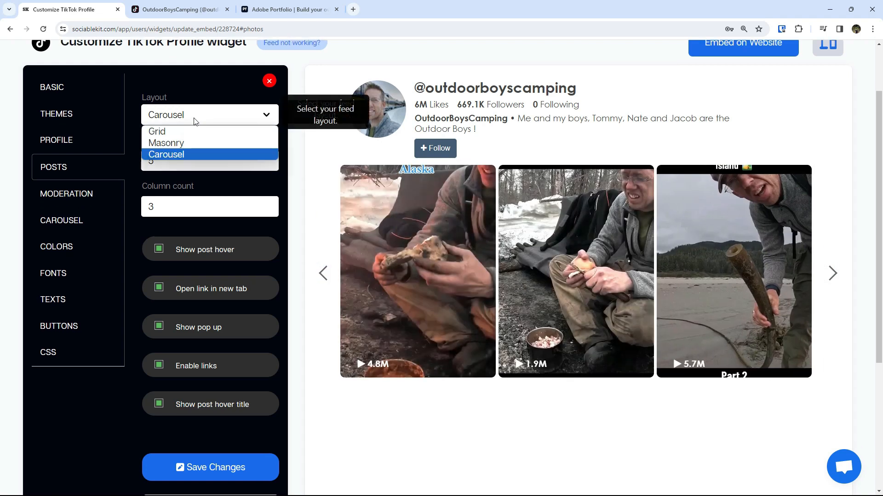
pyautogui.click(183, 130)
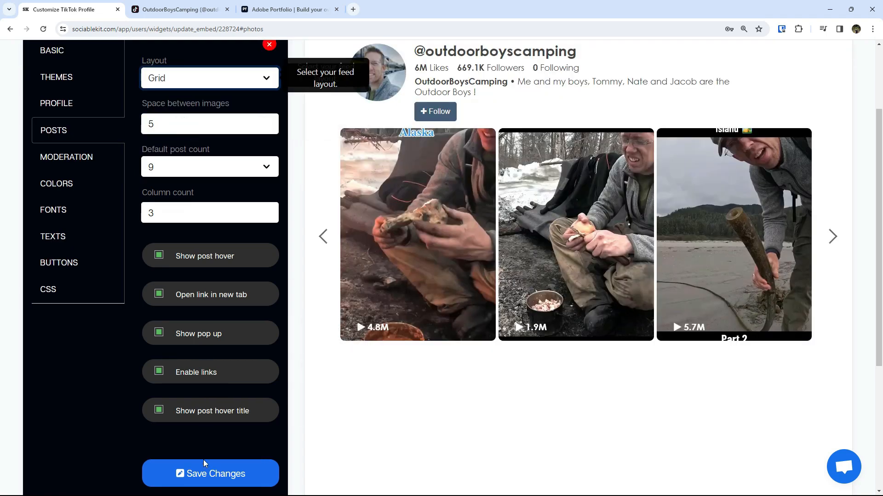
pyautogui.click(205, 474)
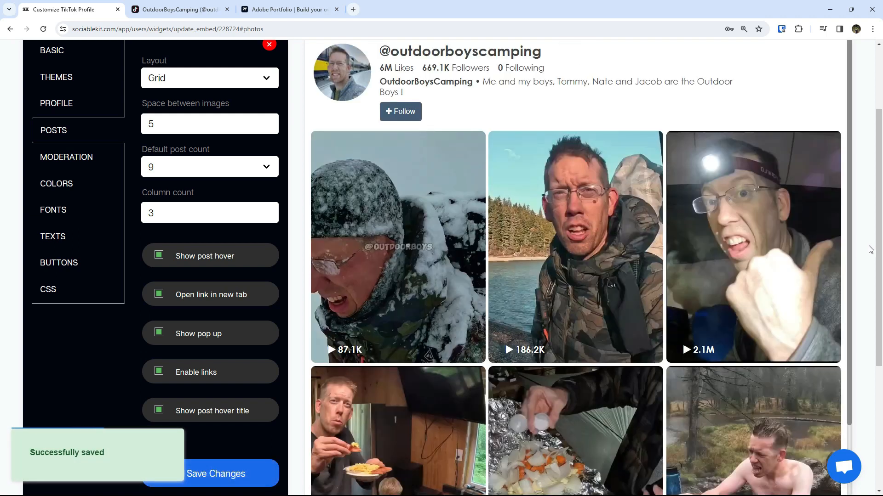
pyautogui.scroll(1, 877, 237)
pyautogui.scroll(3, 877, 237)
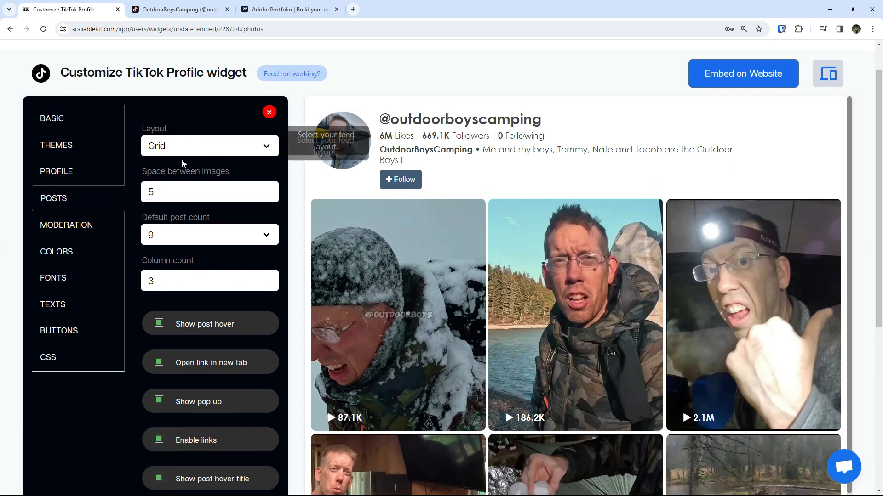
# Step: Set the feed's background color to red, #ff0000
pyautogui.click(49, 226)
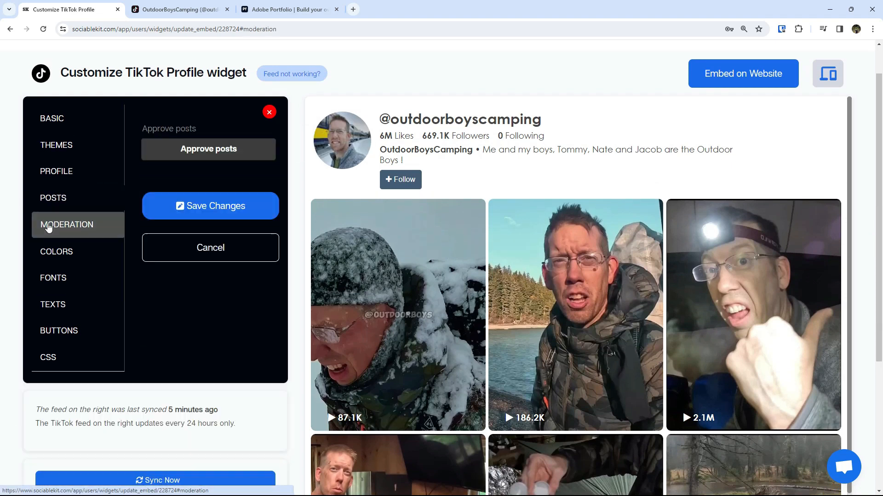
pyautogui.click(51, 254)
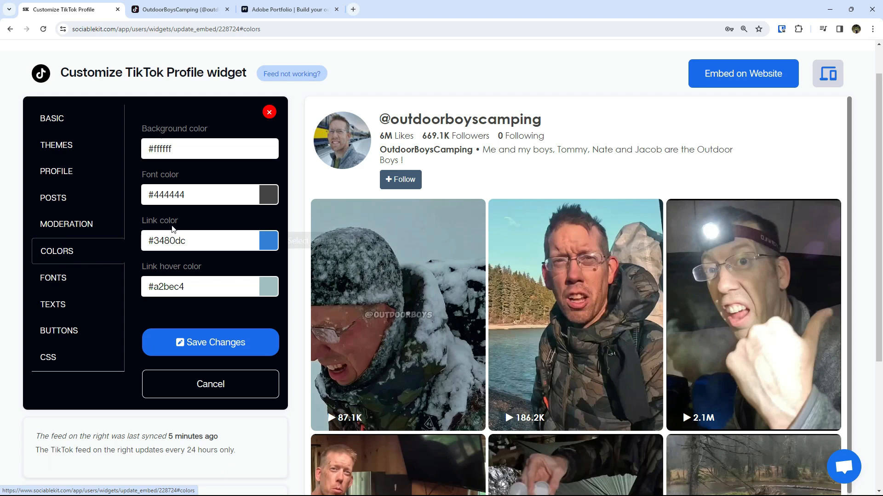
pyautogui.click(270, 151)
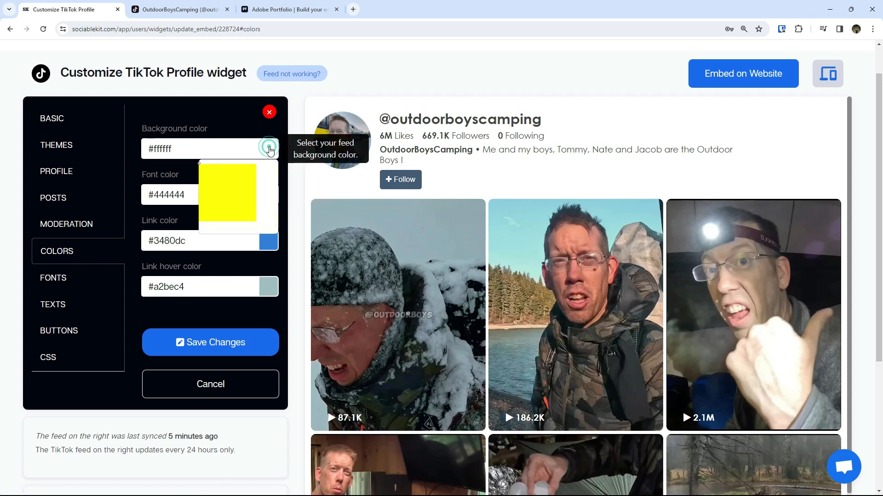
pyautogui.click(264, 165)
pyautogui.moveTo(264, 166); pyautogui.dragTo(265, 164)
pyautogui.click(288, 180)
# Step: Set the feed's font color to yellow-green, #d6ff00, and save the color changes
pyautogui.click(273, 197)
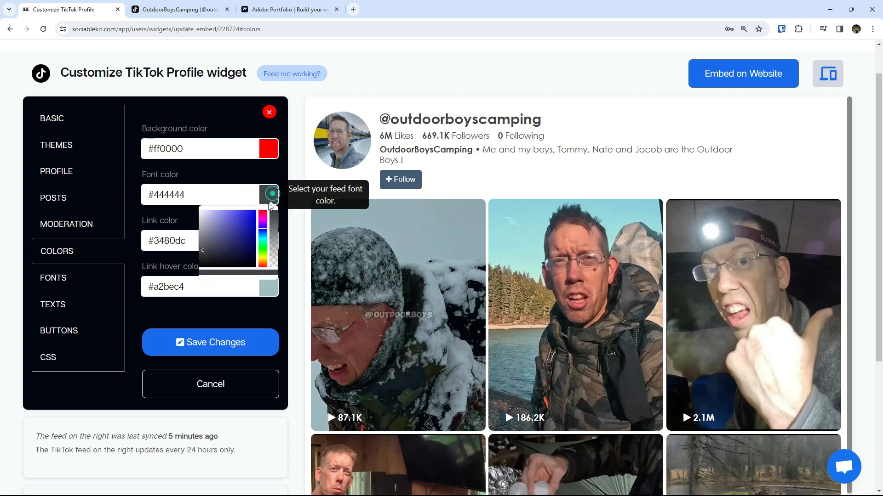
pyautogui.click(263, 217)
pyautogui.moveTo(240, 235); pyautogui.dragTo(255, 211)
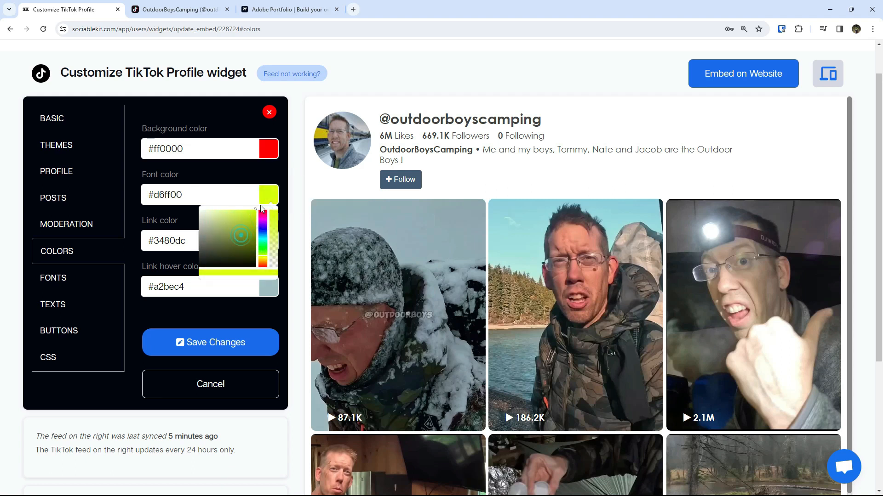
pyautogui.click(293, 215)
pyautogui.click(206, 336)
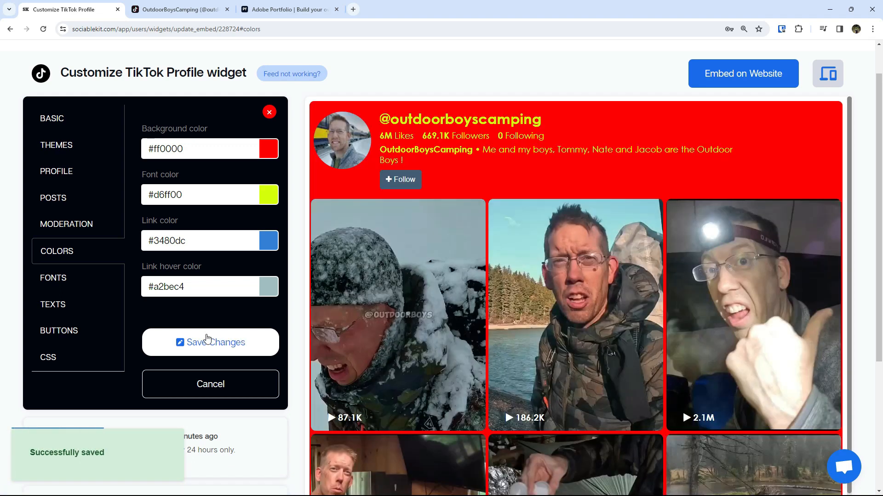
# Step: Set the feed's background color to #ffffff and its font color to #444444, and save the changes
pyautogui.tripleClick(233, 150)
pyautogui.write('#ffffff')
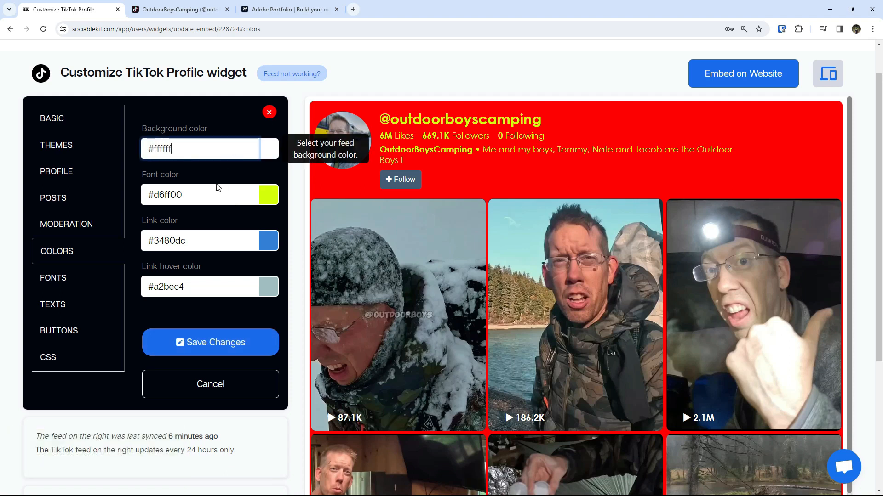
pyautogui.tripleClick(211, 194)
pyautogui.write('#444444')
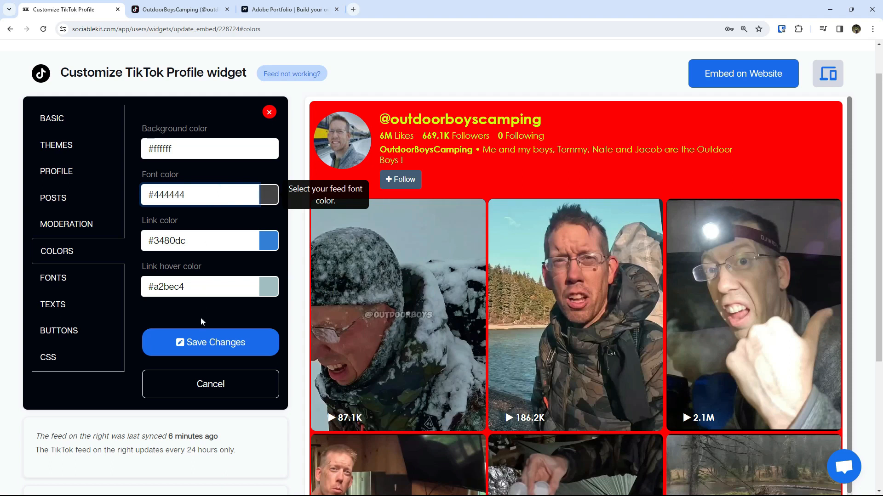
pyautogui.click(201, 342)
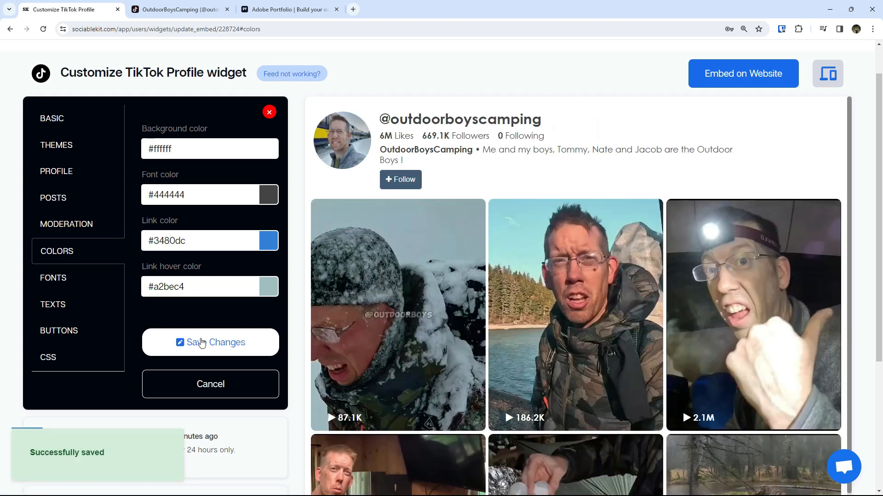
# Step: Set the widget's font family to 'Lucida Sans Unicode', 'Lucida Grande', sans-serif and save the changes
pyautogui.click(75, 281)
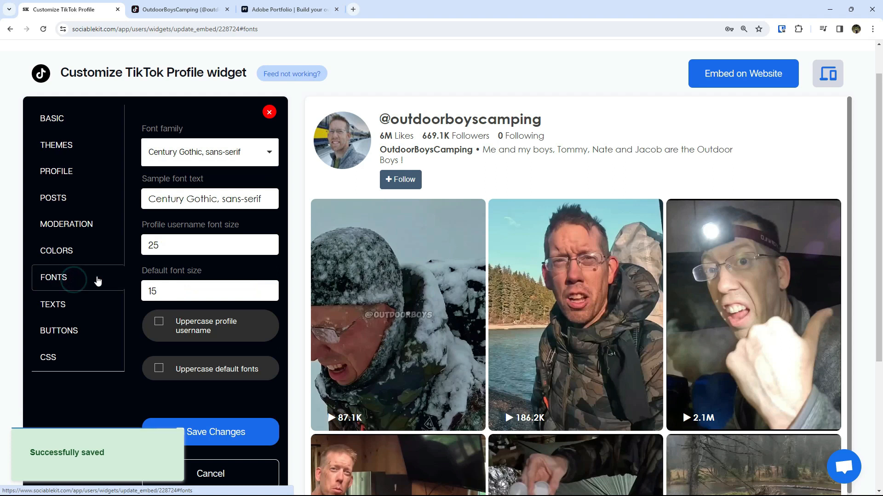
pyautogui.click(191, 155)
pyautogui.click(184, 207)
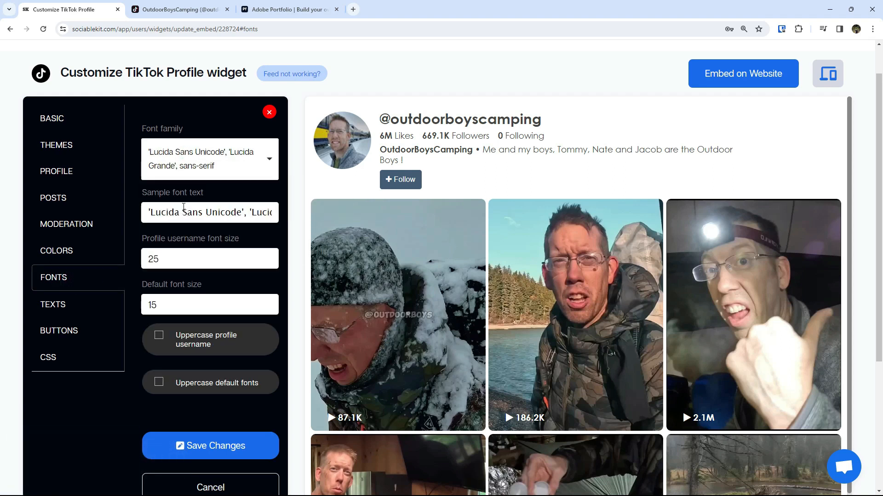
pyautogui.click(199, 452)
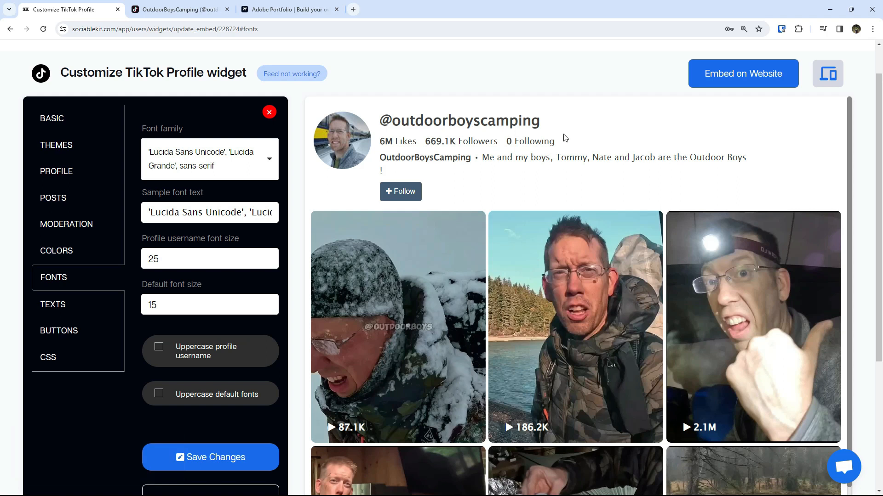
# Step: Set the widget's font family to Century Gothic, sans-serif and save the changes
pyautogui.click(198, 154)
pyautogui.write('ce')
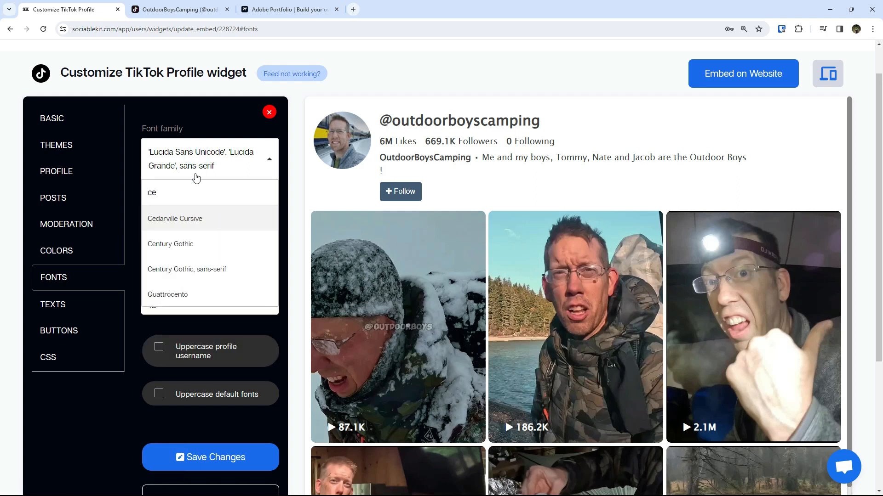
pyautogui.click(200, 269)
pyautogui.click(210, 445)
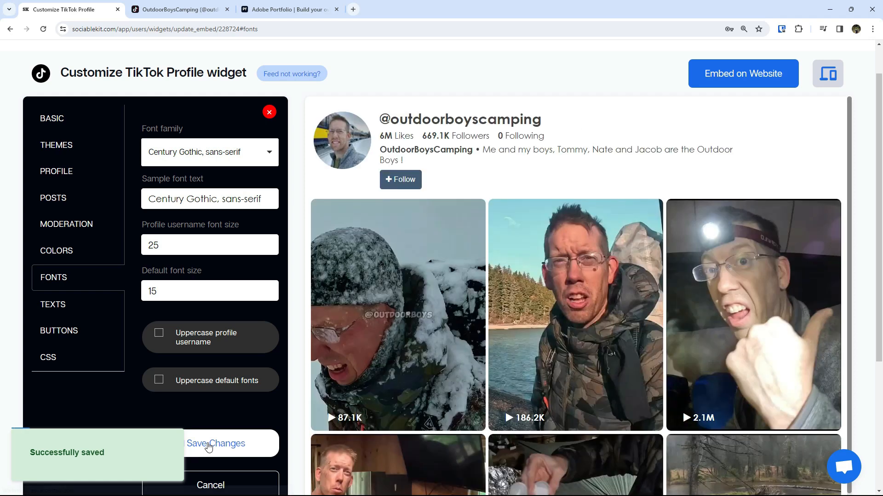
# Step: Copy the current button background color code, and set the button background color to red, #ff0000
pyautogui.click(59, 303)
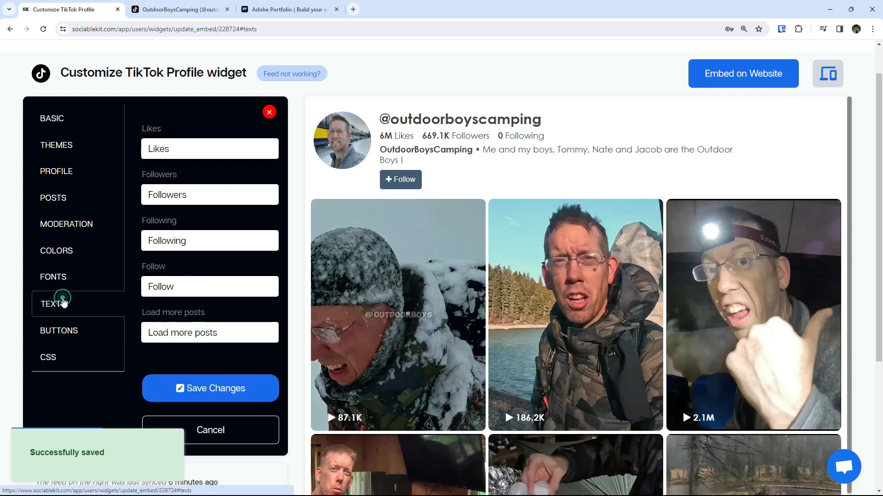
pyautogui.click(61, 331)
pyautogui.click(207, 148)
pyautogui.hotkey('ctrl', 'c')
pyautogui.click(207, 148)
pyautogui.click(269, 149)
pyautogui.click(266, 165)
pyautogui.click(255, 165)
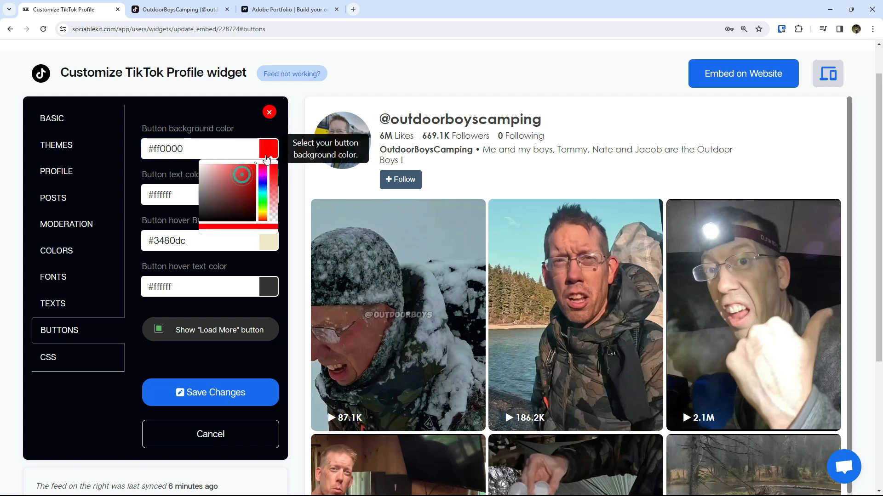
pyautogui.click(290, 172)
# Step: Set the button text color to yellow, #ffff00, and save the button changes
pyautogui.click(267, 197)
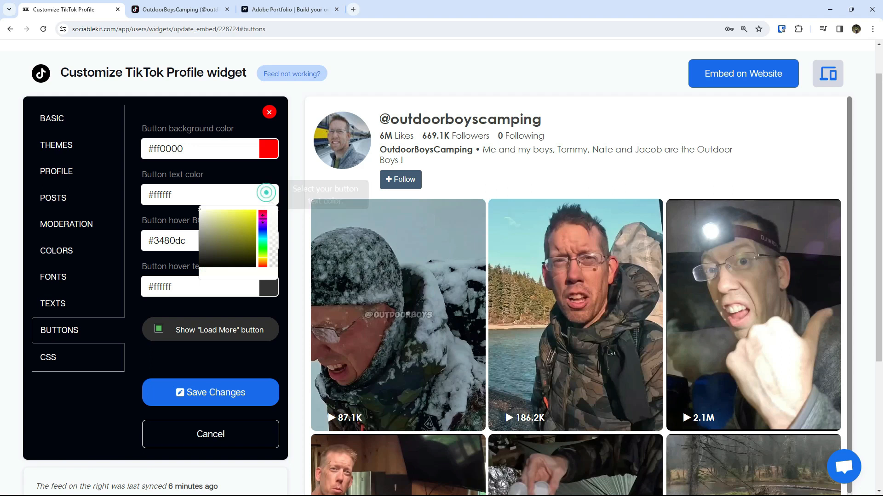
pyautogui.click(241, 221)
pyautogui.click(213, 390)
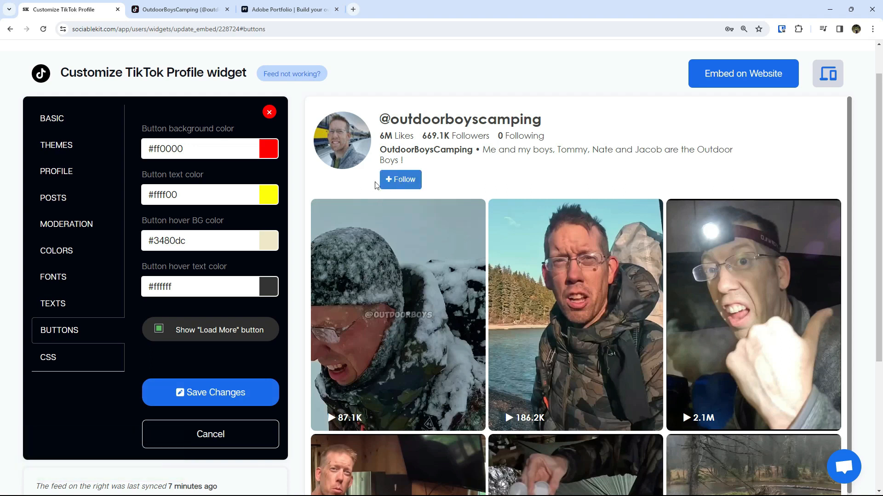
# Step: Examine the load-more button at the end of the widget preview and load additional posts with it
pyautogui.moveTo(878, 138); pyautogui.dragTo(878, 263)
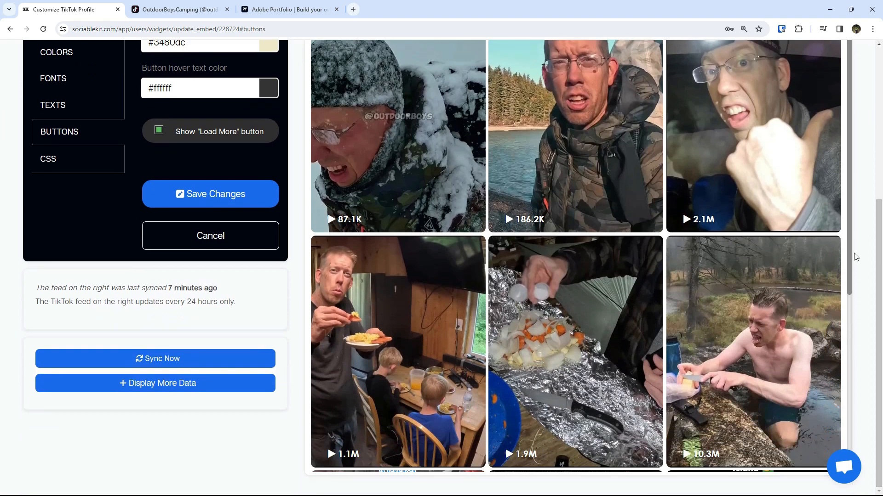
pyautogui.scroll(-5, 851, 241)
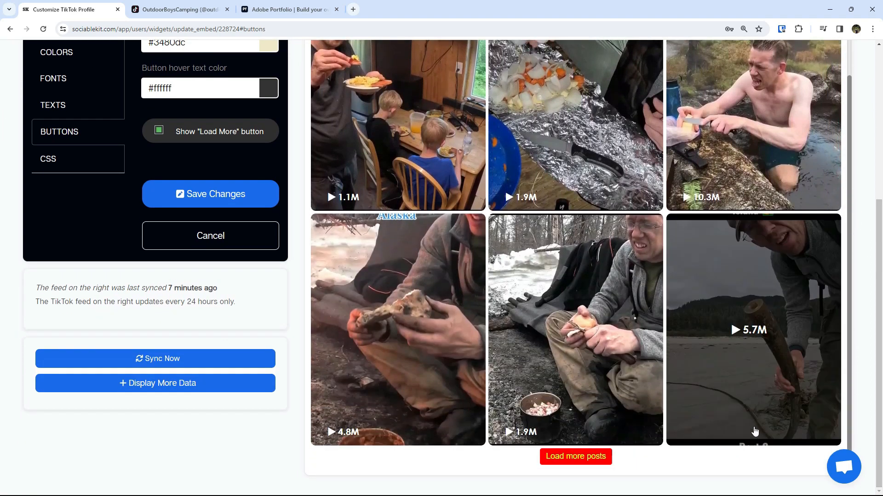
pyautogui.click(570, 457)
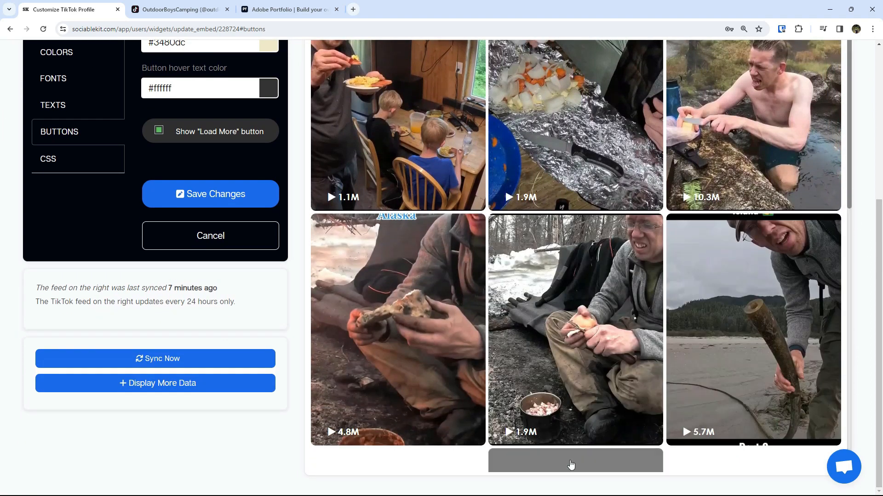
pyautogui.moveTo(850, 177); pyautogui.dragTo(848, 449)
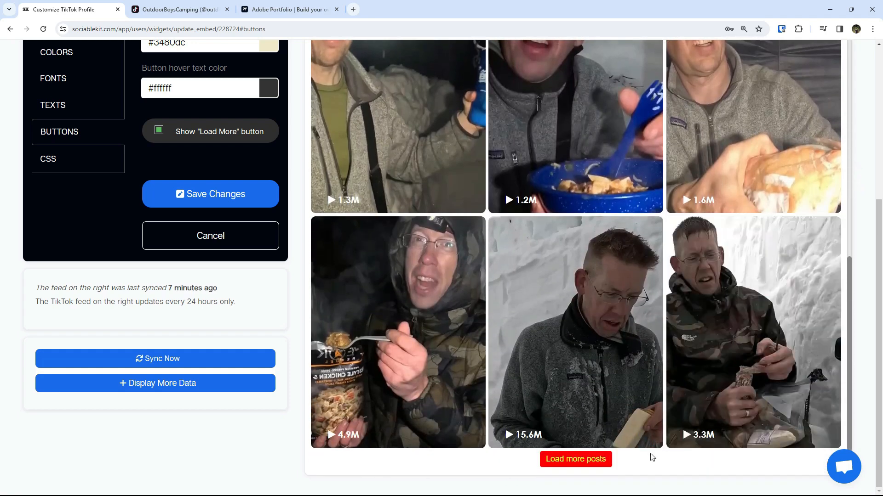
# Step: Set the button background color to #435b77 and the button text color to #ffffff, and save the changes
pyautogui.scroll(5, 821, 151)
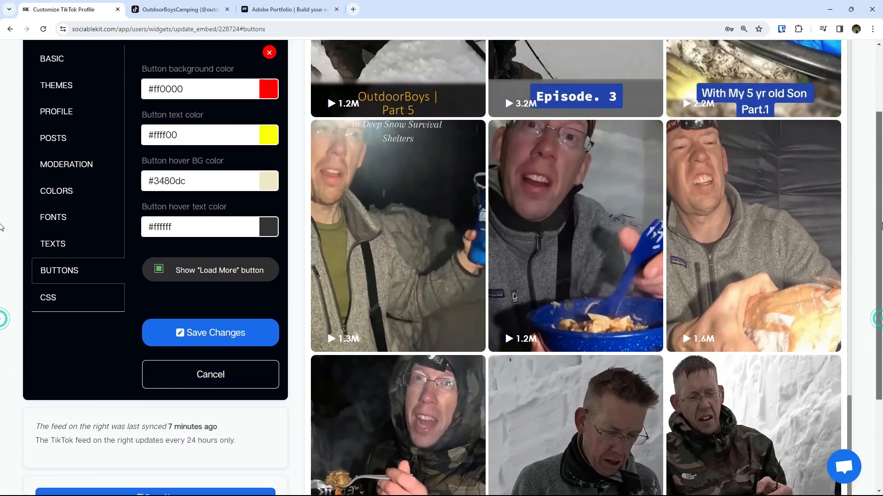
pyautogui.hotkey('ctrl', 'a')
pyautogui.hotkey('ctrl', 'v')
pyautogui.click(197, 220)
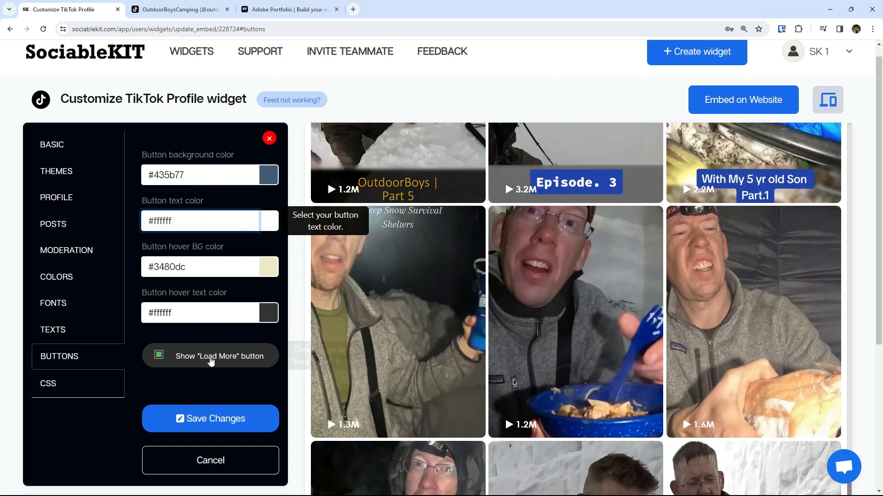
pyautogui.click(207, 420)
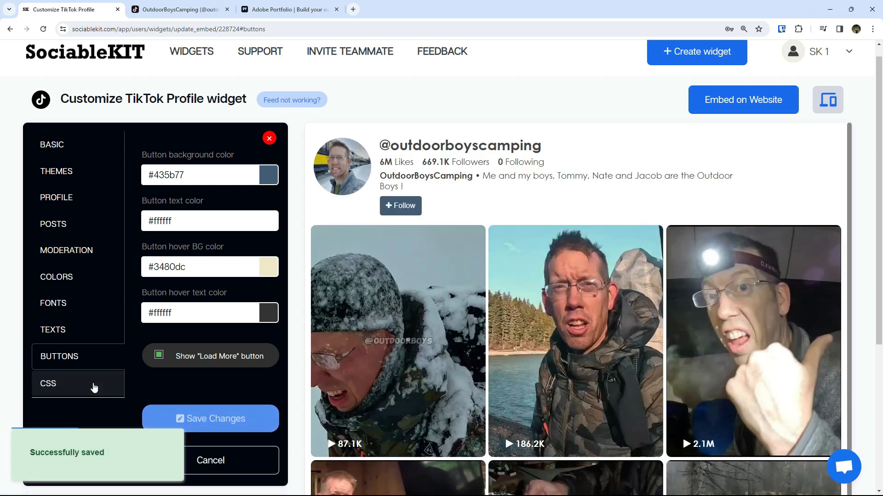
pyautogui.click(76, 383)
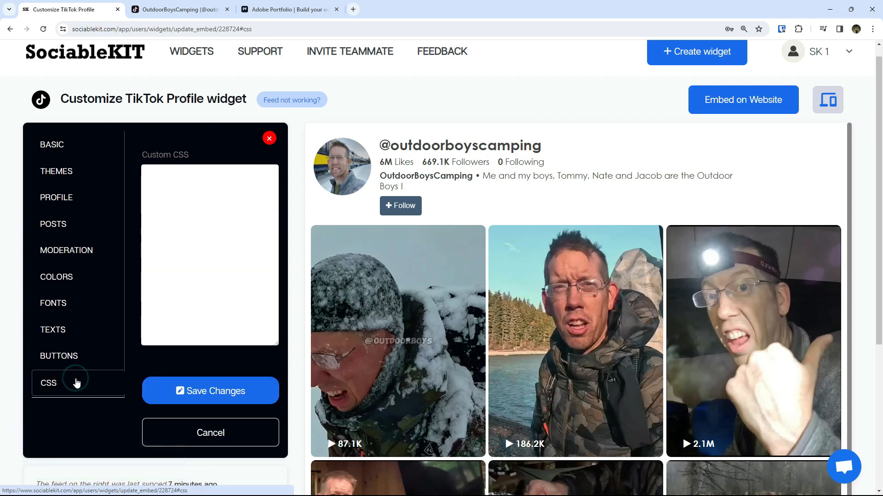
pyautogui.click(89, 137)
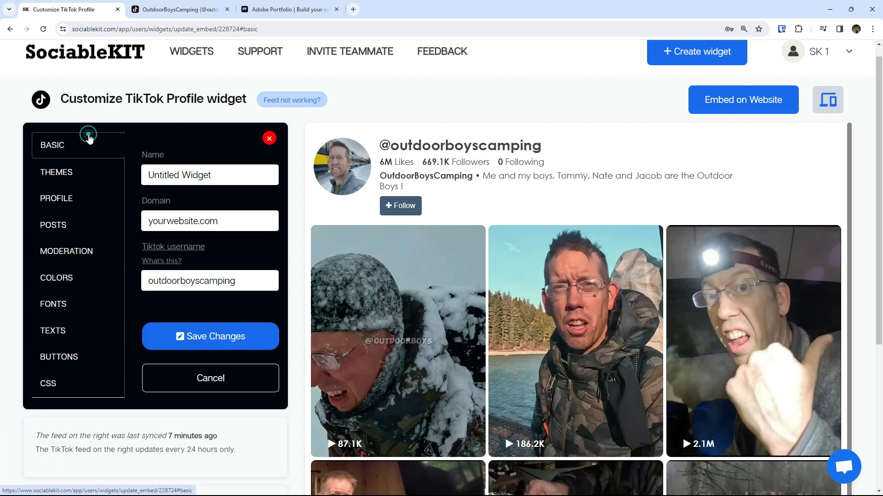
# Step: Start embedding the widget on a website, search the website builders for "adobe", and choose Adobe Portfolio
pyautogui.click(731, 100)
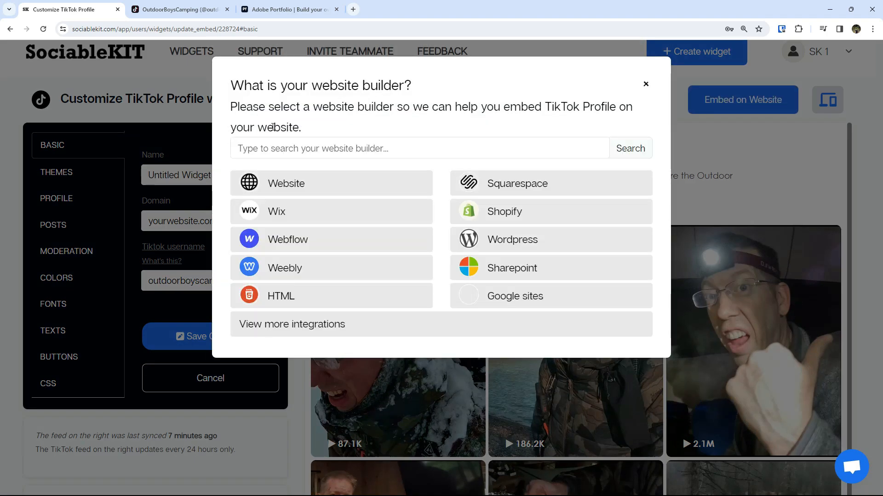
pyautogui.click(247, 147)
pyautogui.write('adobe')
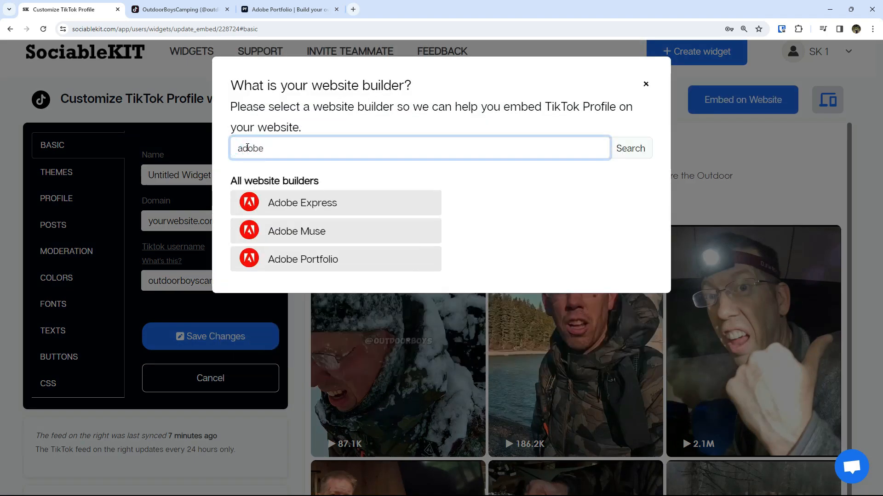
pyautogui.click(299, 259)
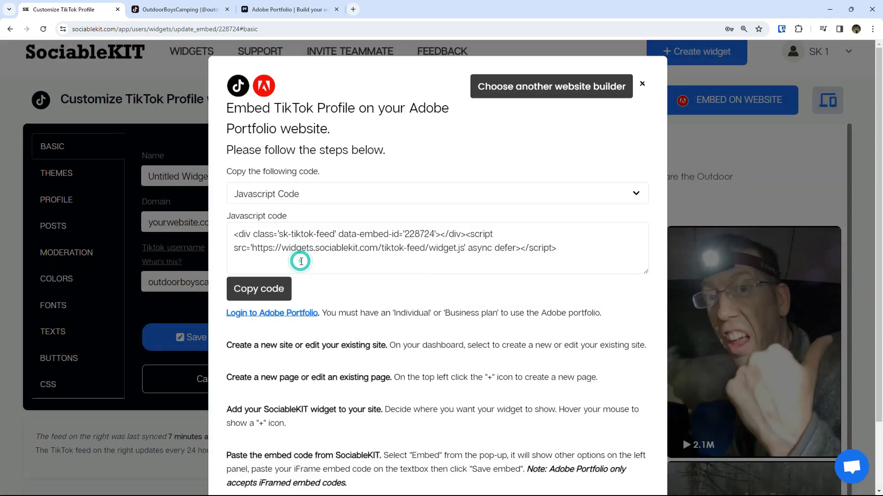
# Step: Change the embed code type to iFrame Code and copy the widget's iFrame code
pyautogui.click(348, 194)
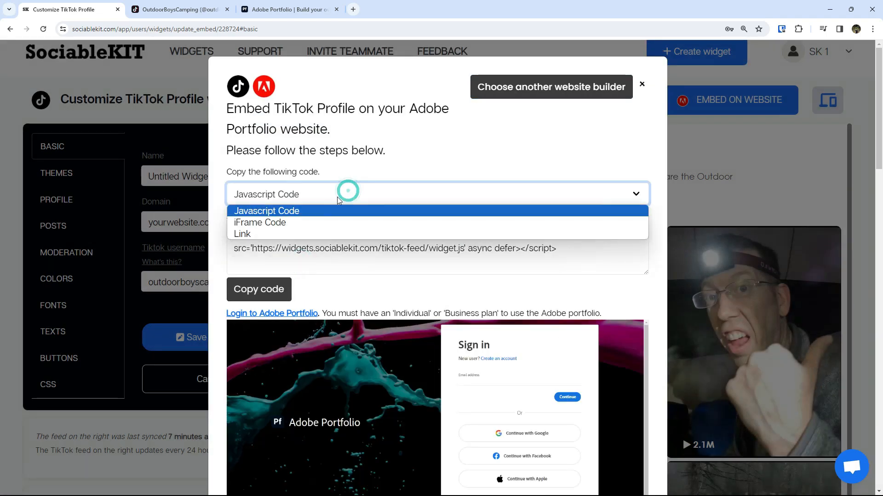
pyautogui.click(292, 224)
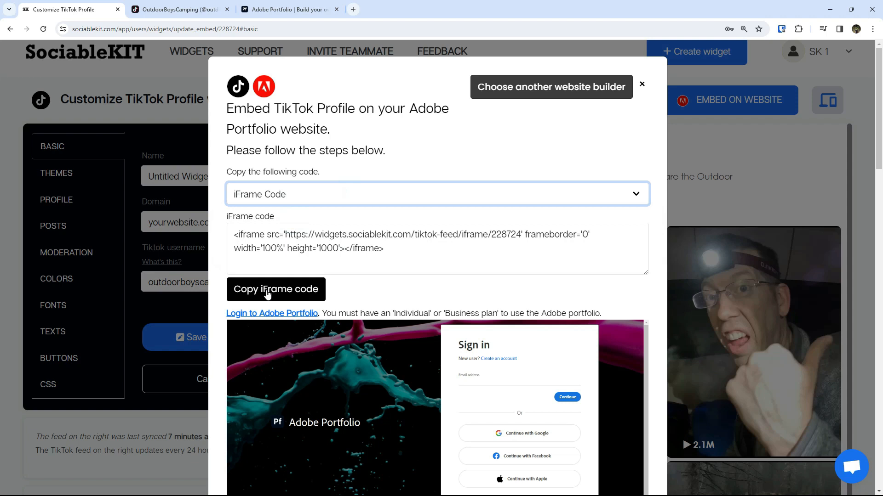
pyautogui.click(268, 294)
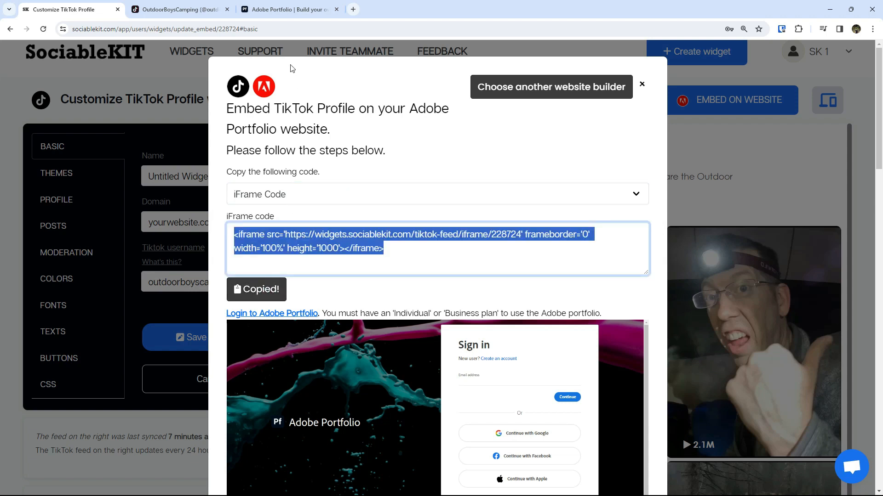
# Step: Switch to Adobe Portfolio, add an Embed module below the page's button, paste the copied iFrame code into it, and save the embed
pyautogui.click(289, 10)
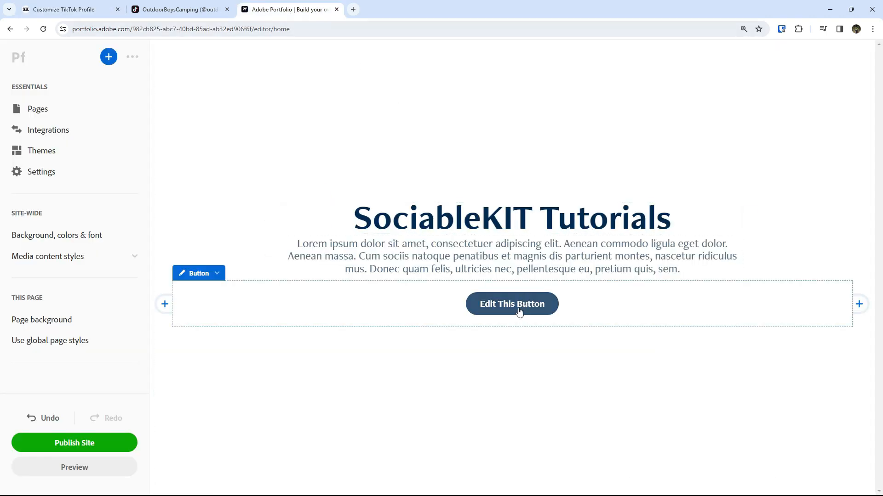
pyautogui.click(513, 328)
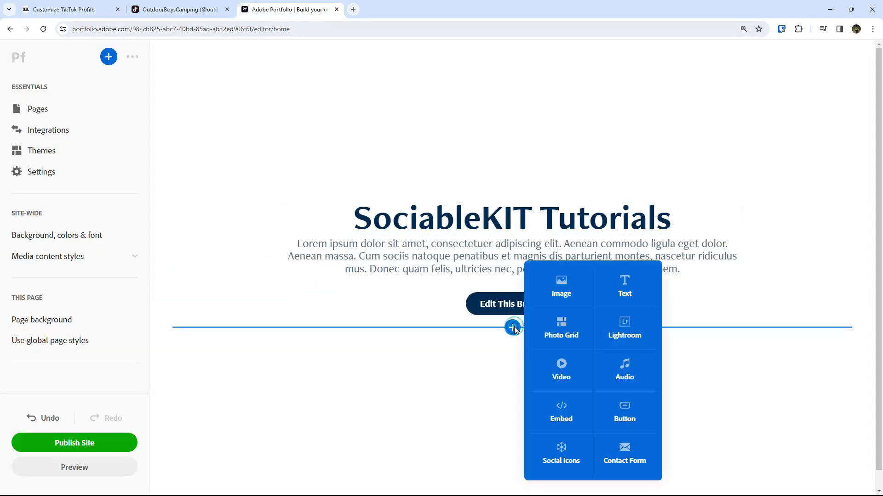
pyautogui.click(559, 412)
pyautogui.click(79, 157)
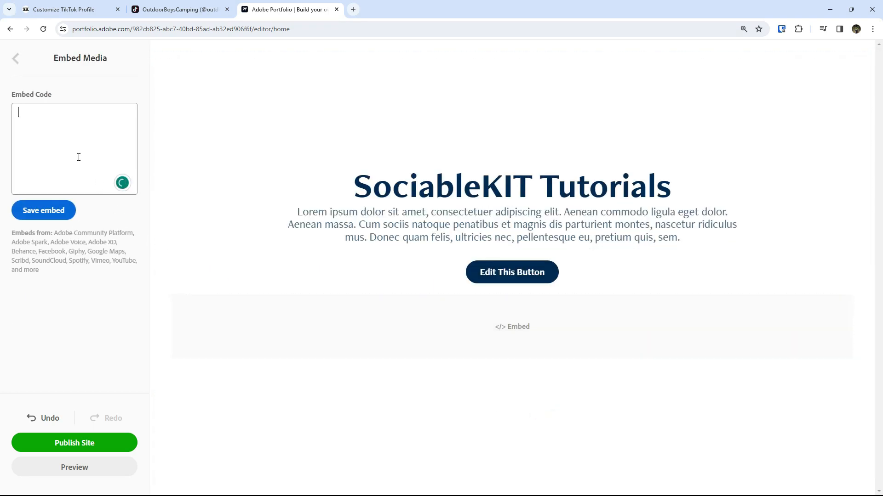
pyautogui.rightClick(58, 123)
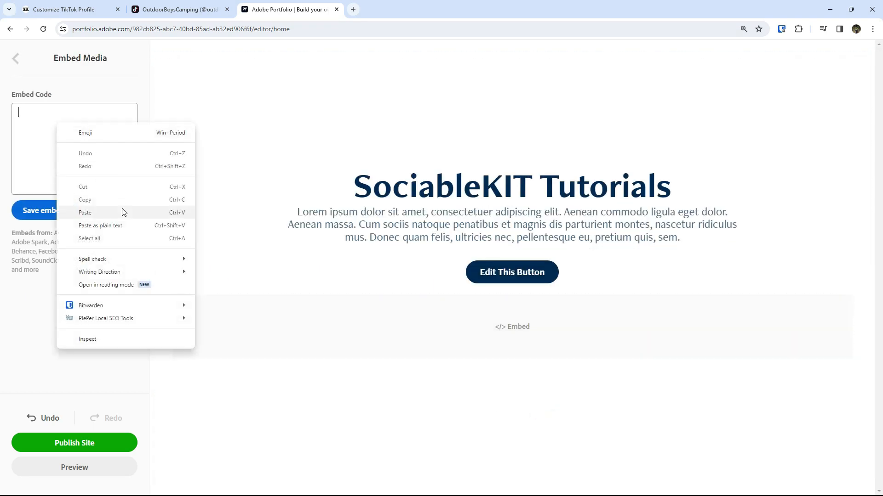
pyautogui.click(85, 213)
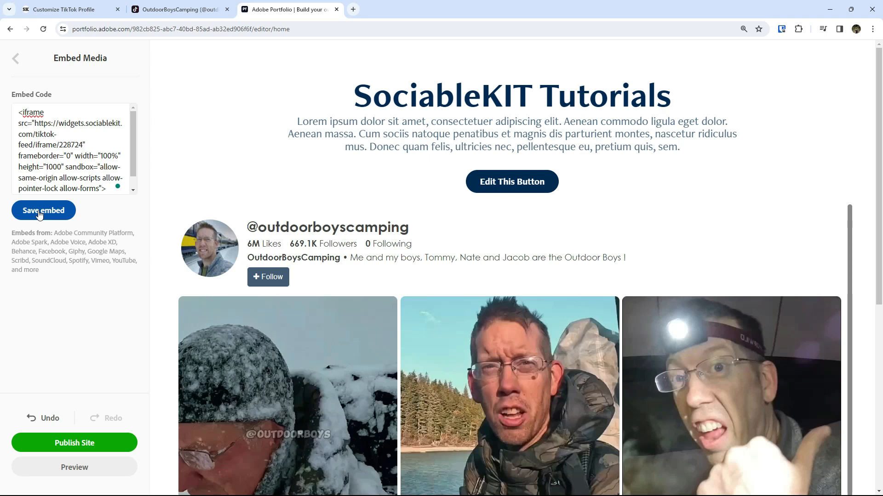
# Step: Preview the Adobe Portfolio site and examine the embedded TikTok Profile widget and its video grid
pyautogui.click(71, 466)
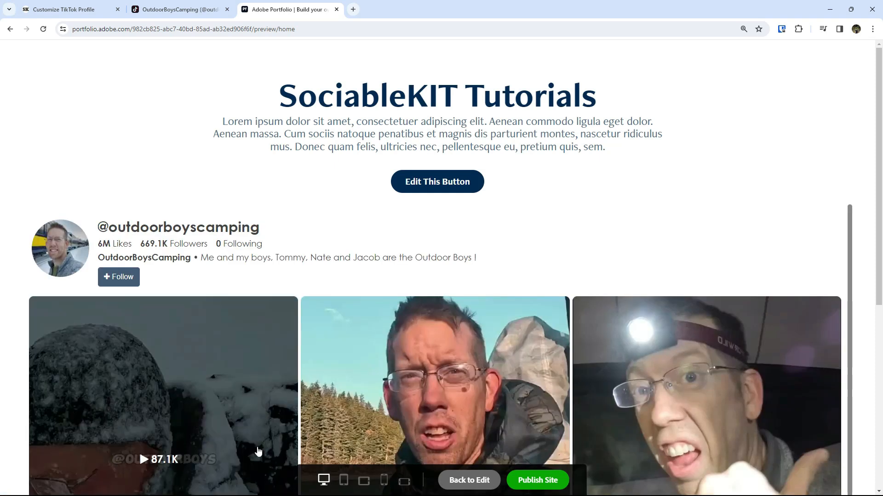
pyautogui.scroll(-3, 865, 138)
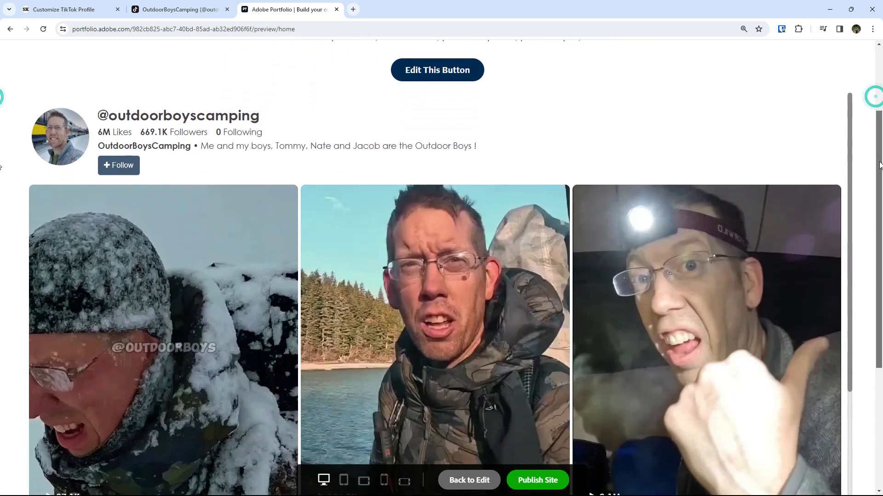
pyautogui.moveTo(848, 134); pyautogui.dragTo(859, 210)
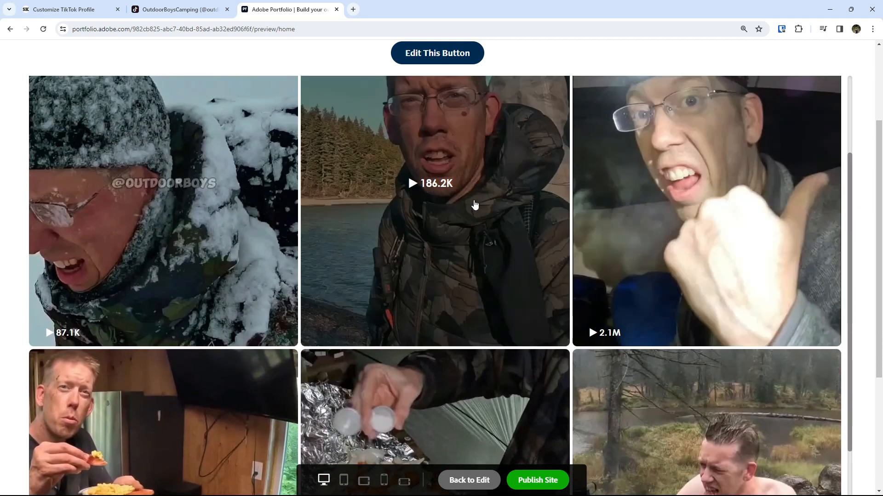
# Step: Open the second video of the embedded widget in its popup, advance through the following two videos, and close the popup
pyautogui.click(450, 218)
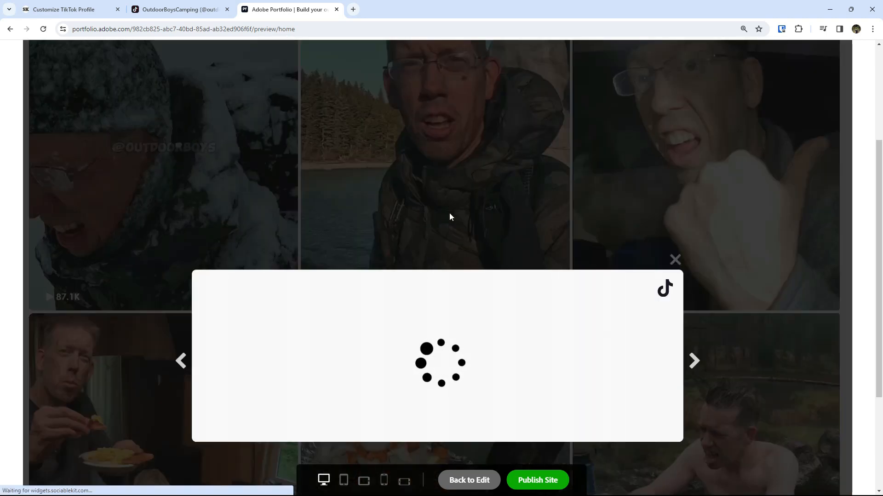
pyautogui.moveTo(880, 167); pyautogui.dragTo(881, 197)
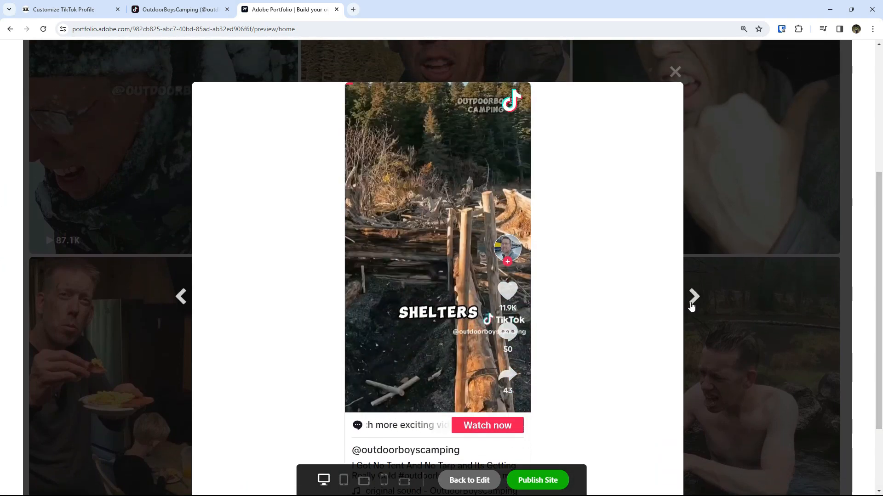
pyautogui.click(693, 299)
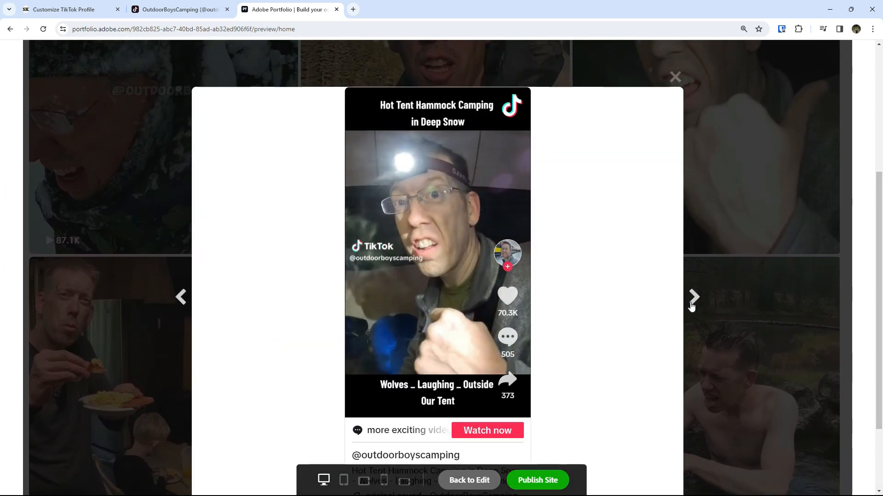
pyautogui.click(692, 299)
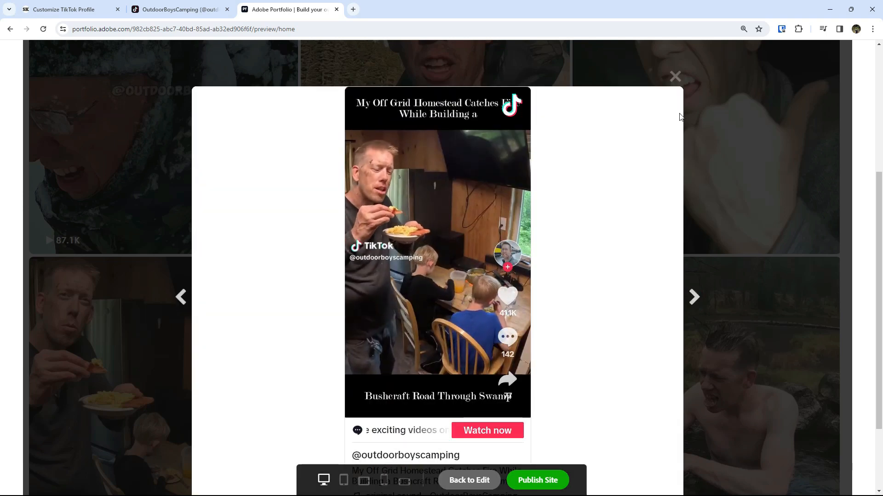
pyautogui.click(674, 77)
# Step: Open the outdoorboyscamping TikTok profile from the embedded widget's header, and close the profile page to return to the site preview
pyautogui.scroll(3, 2, 145)
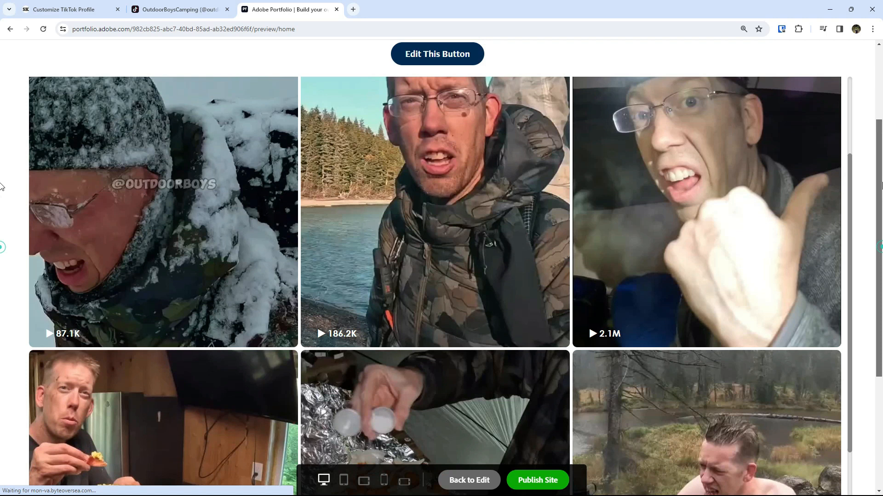
pyautogui.scroll(5, 848, 267)
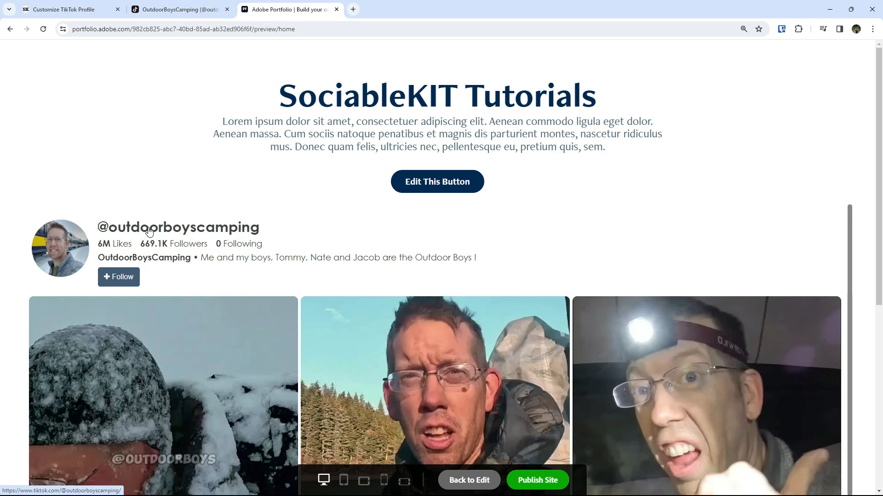
pyautogui.click(150, 228)
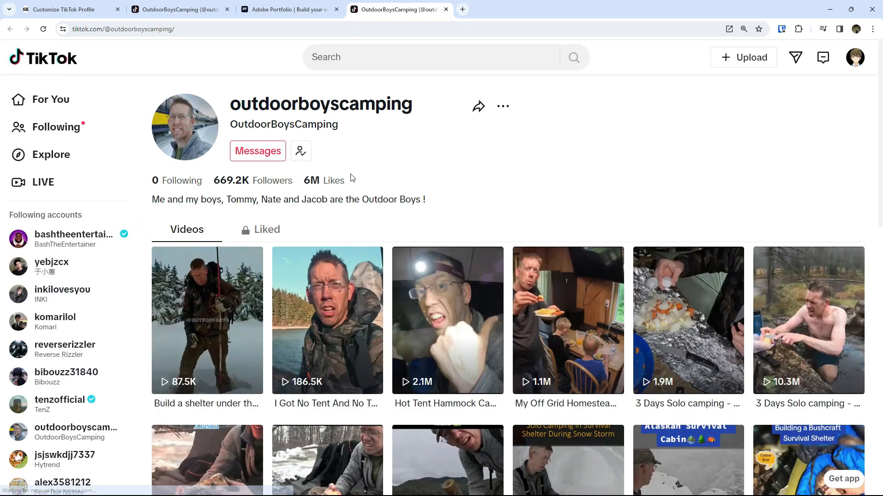
pyautogui.click(446, 9)
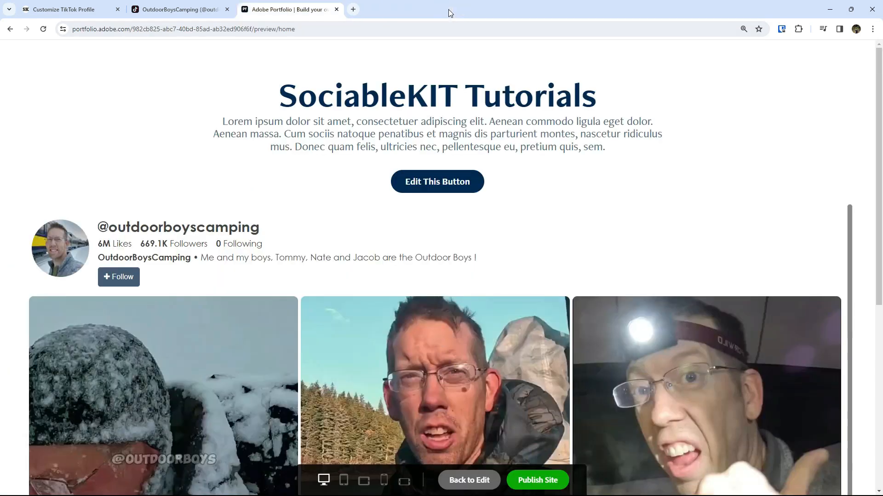